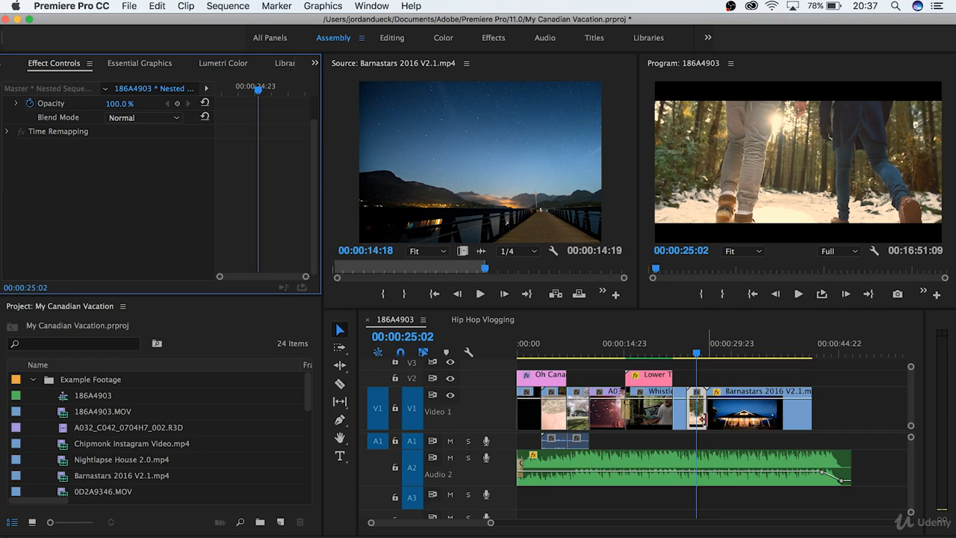
Step: Select the Nested Sequence 04 clip on V1, restoring it after an accidental delete, and switch to the Color workspace
click(697, 421)
key(Delete)
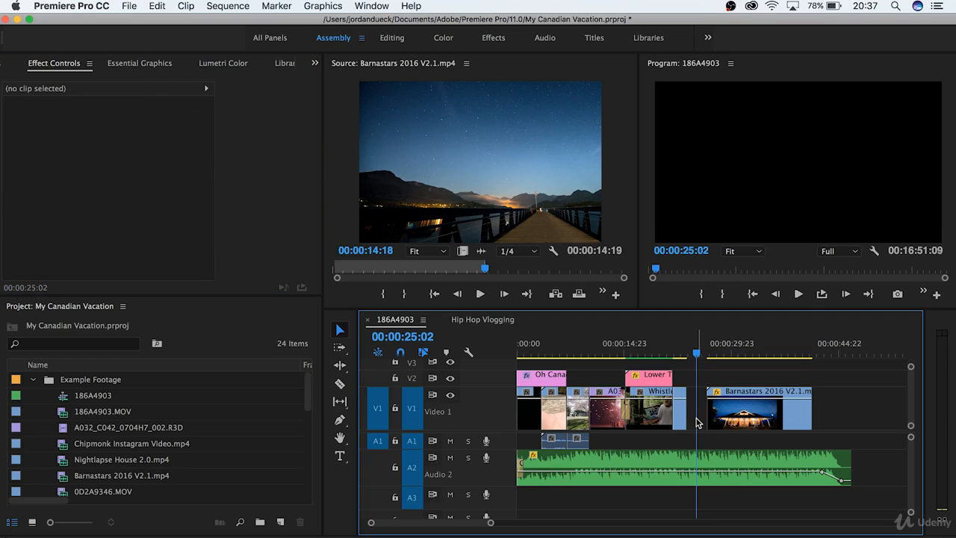
key(super+z)
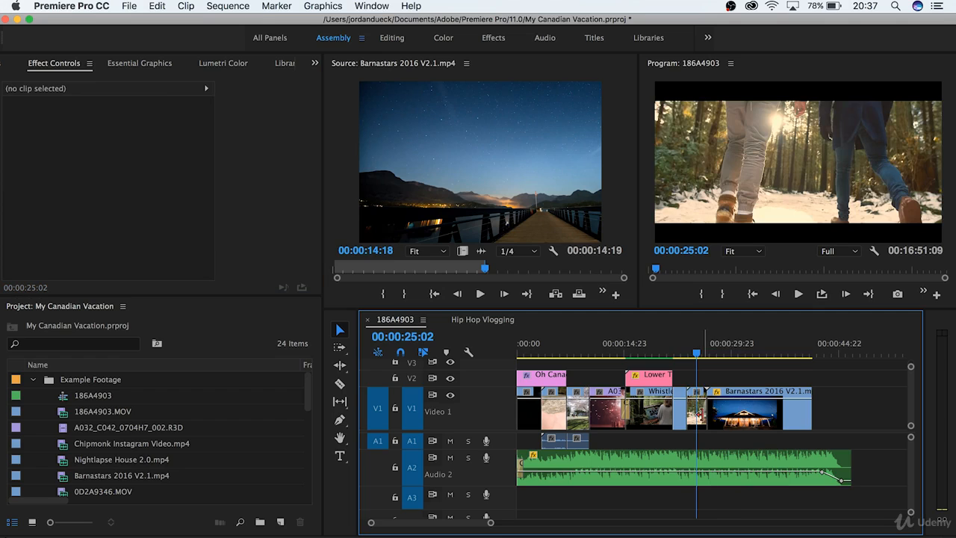
click(699, 416)
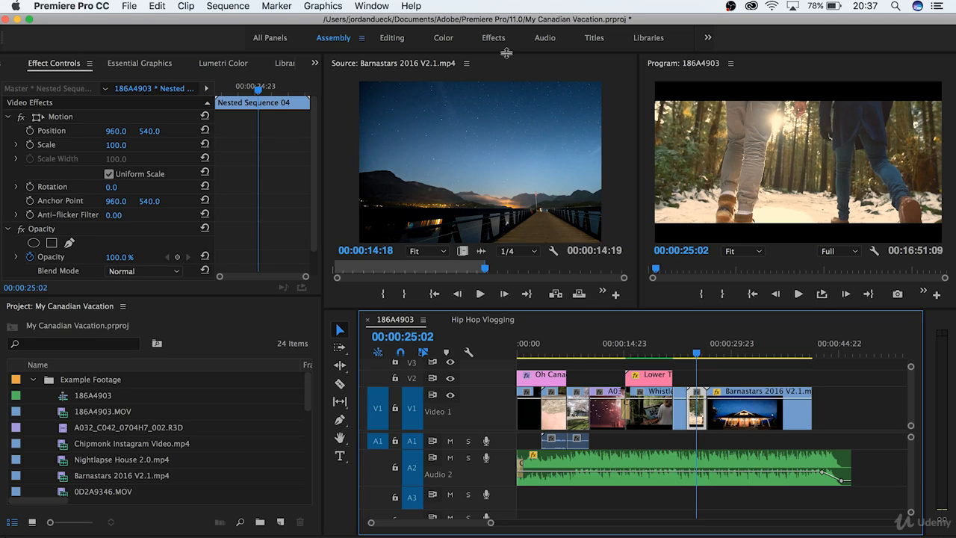
click(444, 38)
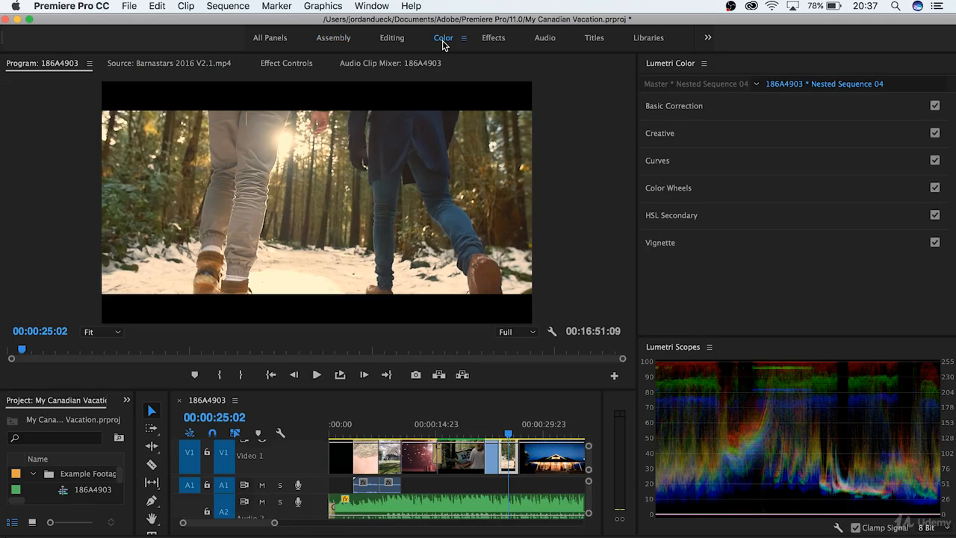
click(680, 286)
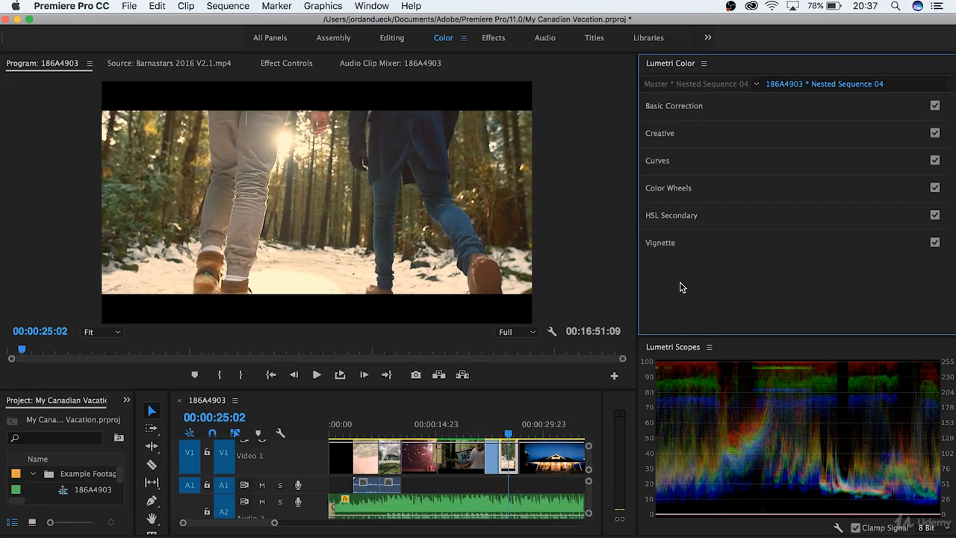
click(695, 444)
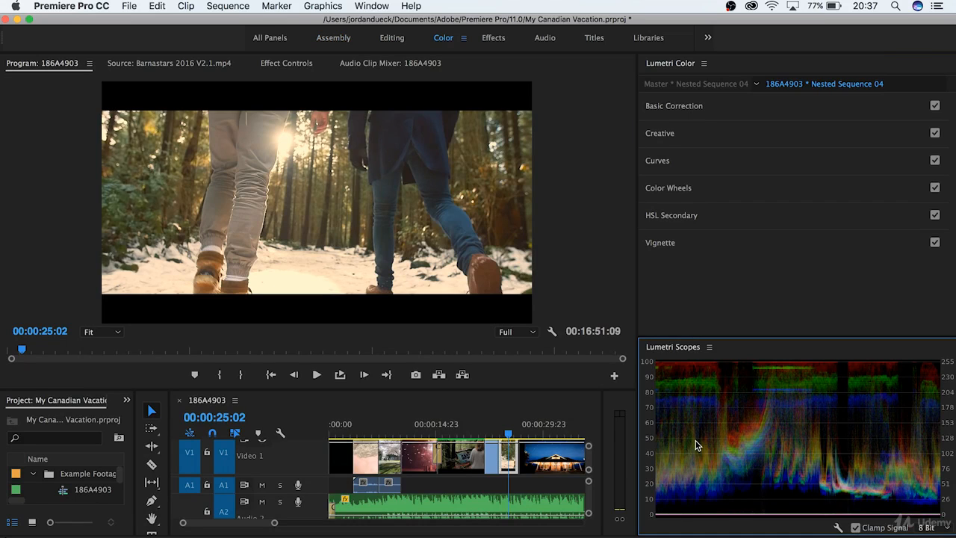
right_click(696, 445)
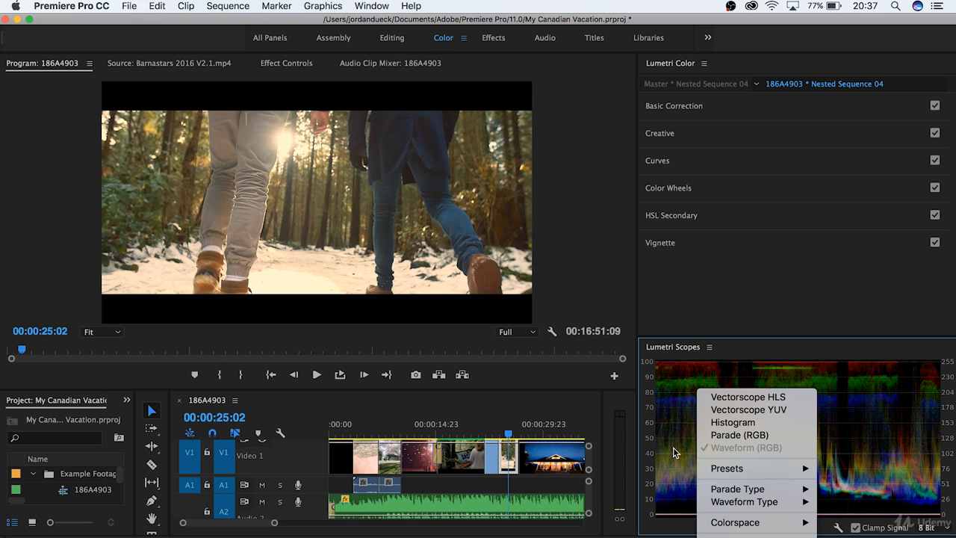
click(674, 452)
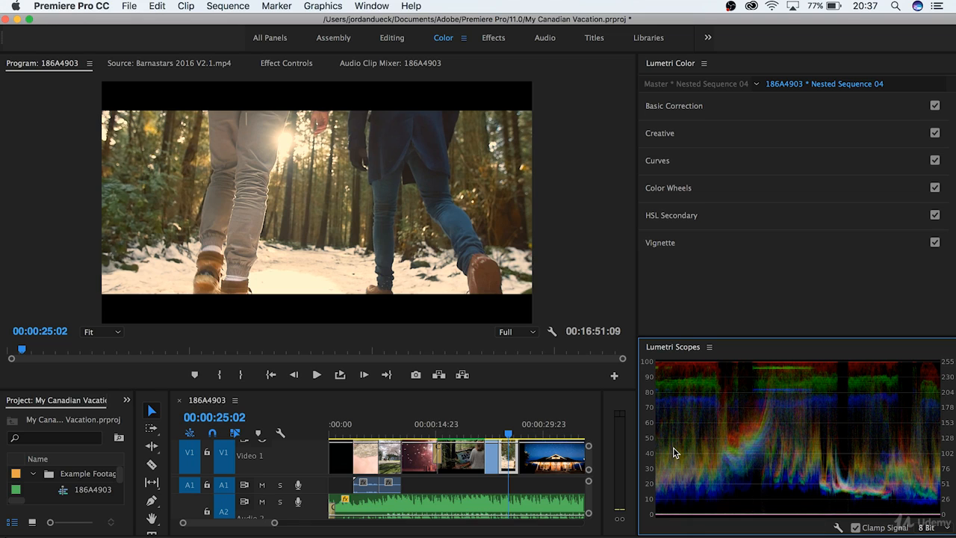
click(754, 284)
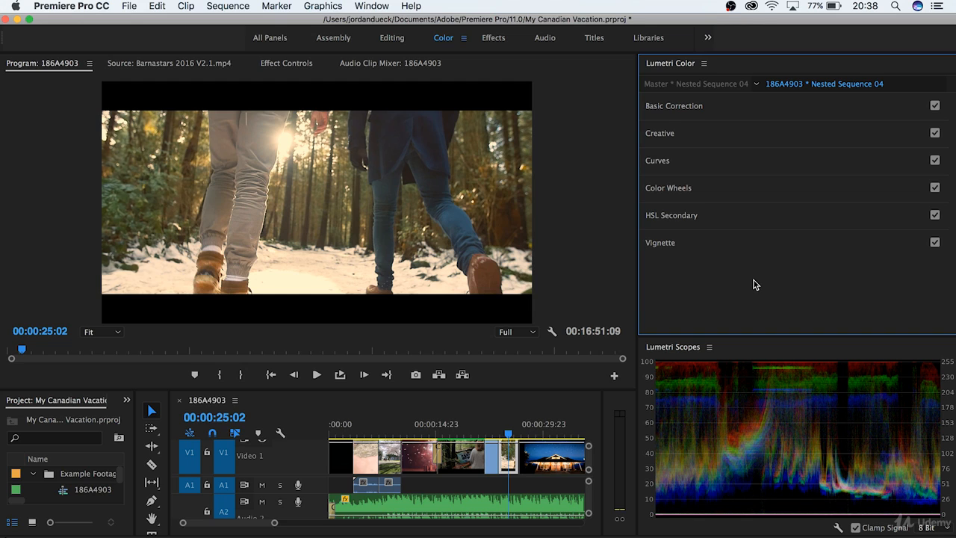
Step: Expand Basic Correction in Lumetri Color to reveal the White Balance and Tone controls
click(821, 110)
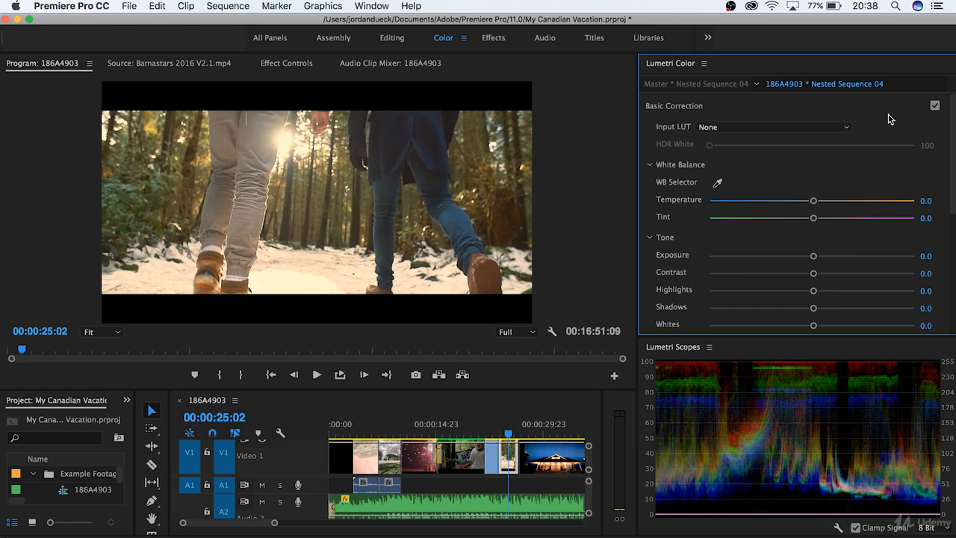
scroll(889, 118, down, 1)
scroll(889, 119, down, 7)
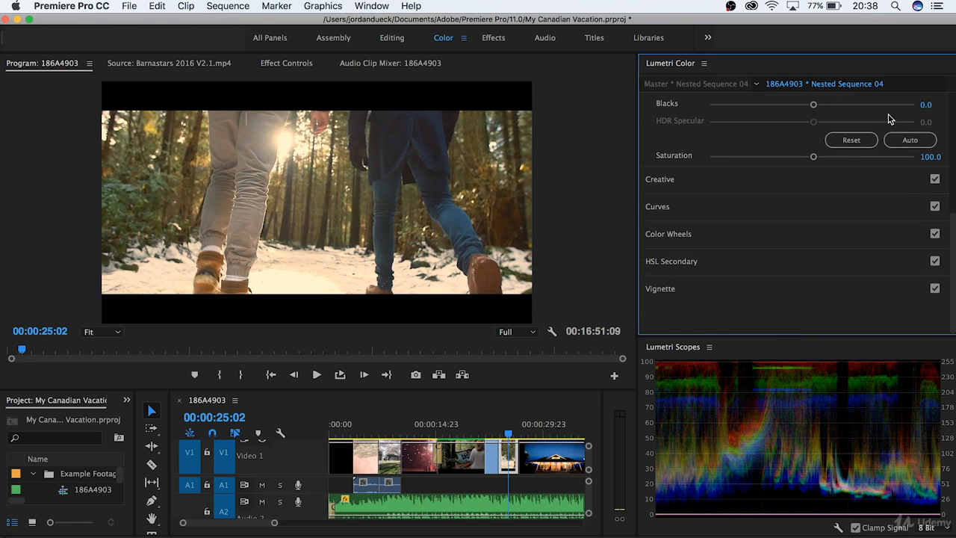
scroll(889, 119, up, 8)
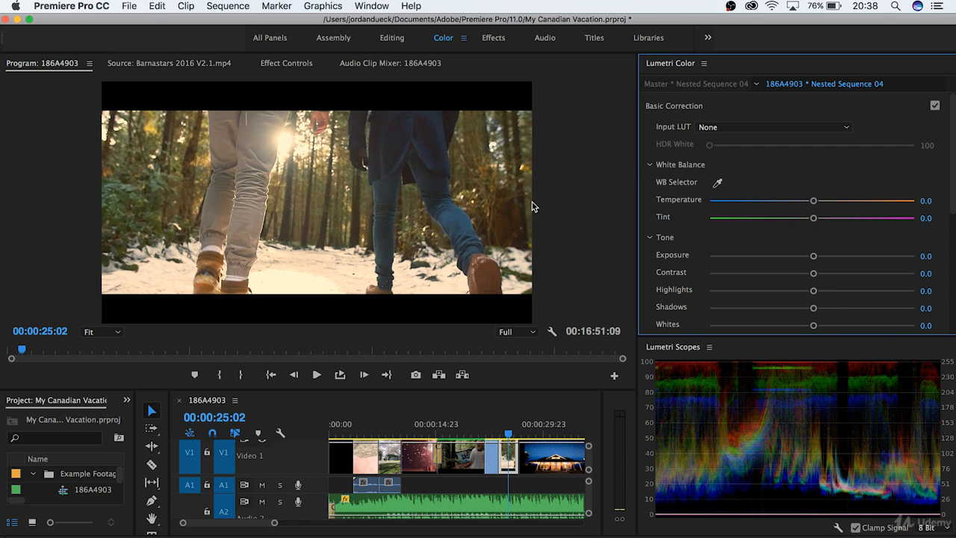
Step: Play the forest clip from 00:00:24:01 to preview it, stopping around 00:00:25:02
click(503, 423)
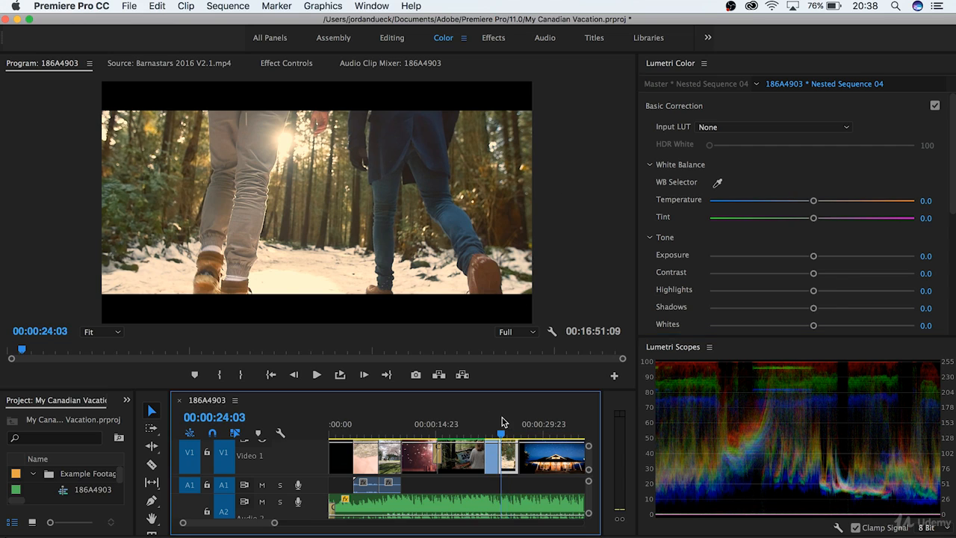
key(space)
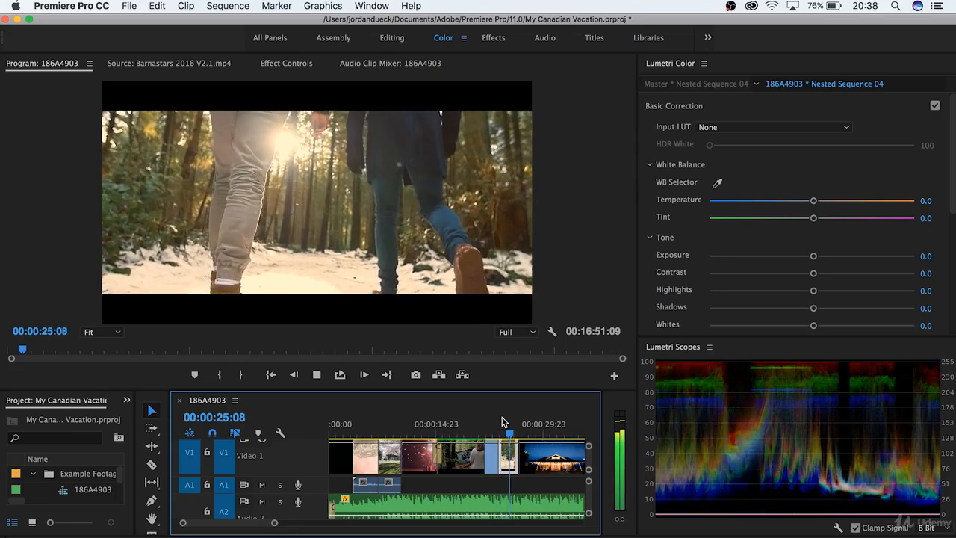
click(509, 431)
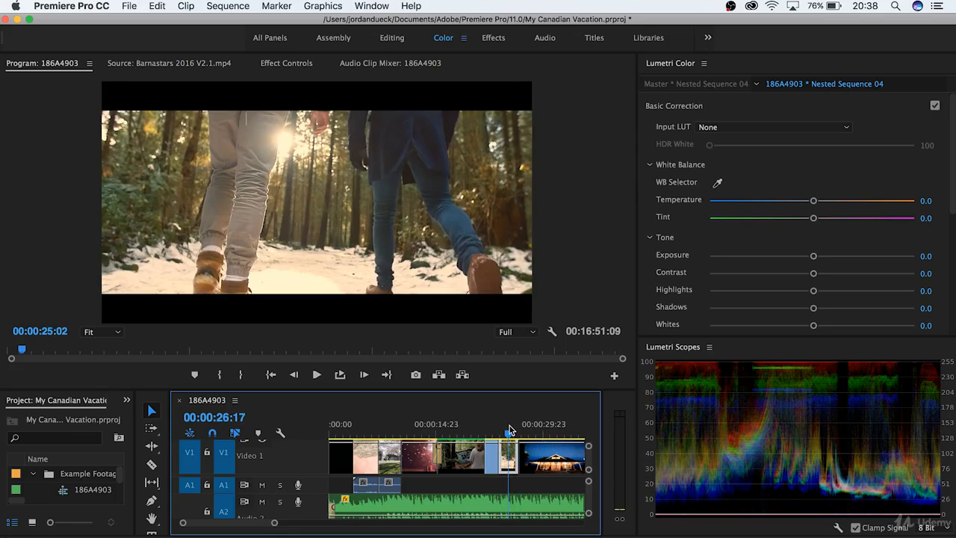
click(767, 175)
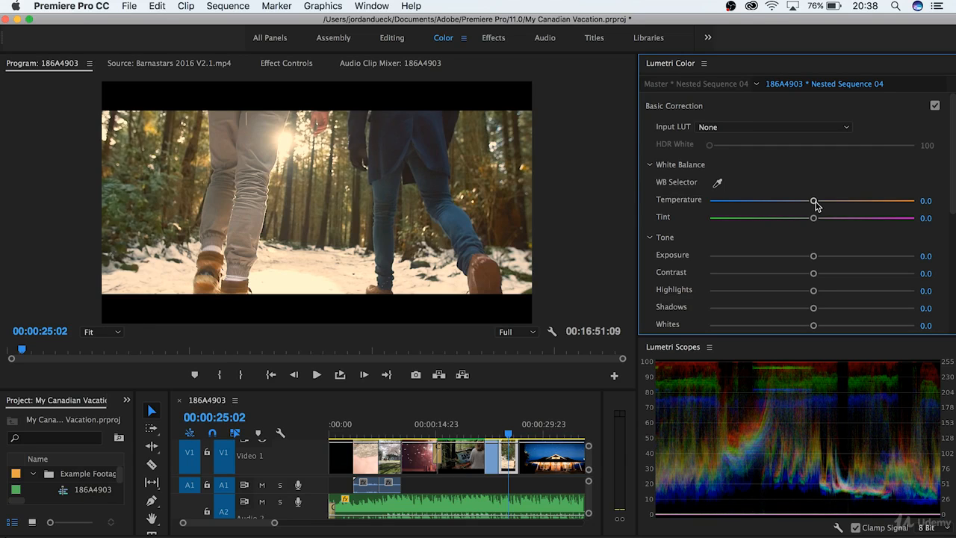
Step: Sample a white point with the WB Selector, then cool Temperature to -49.4 with Tint 4.1
drag(814, 201, 797, 229)
key(super+z)
key(super+z)
click(717, 182)
click(343, 284)
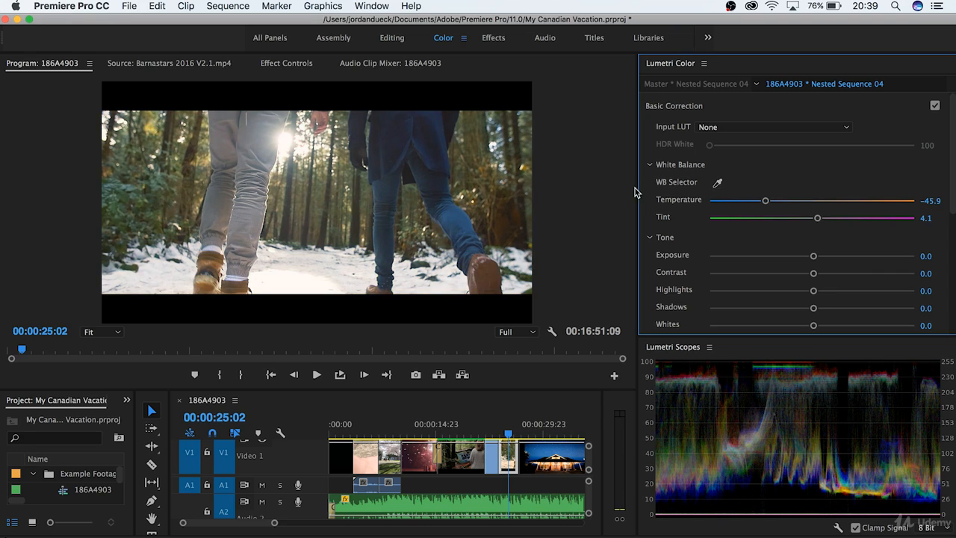
mouse_move(766, 204)
mouse_down()
mouse_move(744, 205)
mouse_move(761, 205)
mouse_up()
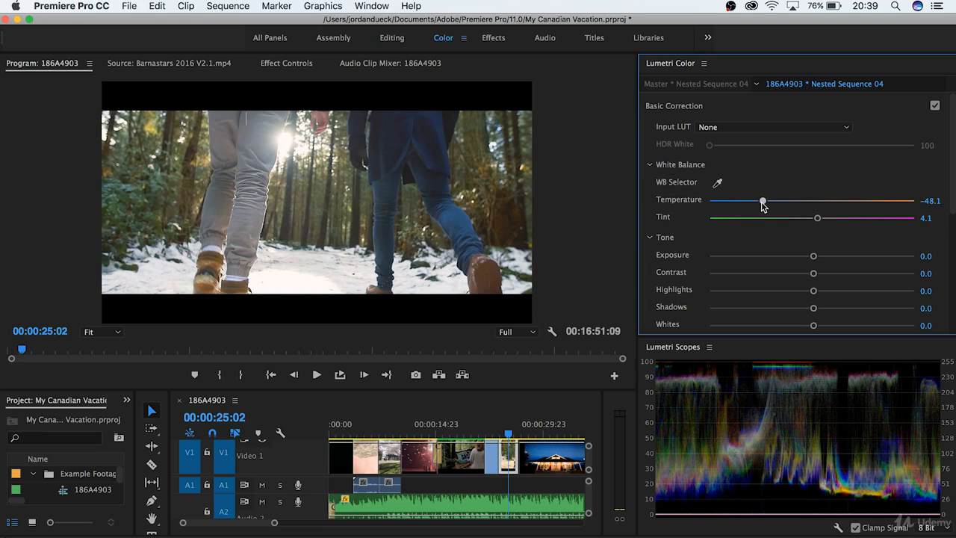
scroll(699, 239, down, 4)
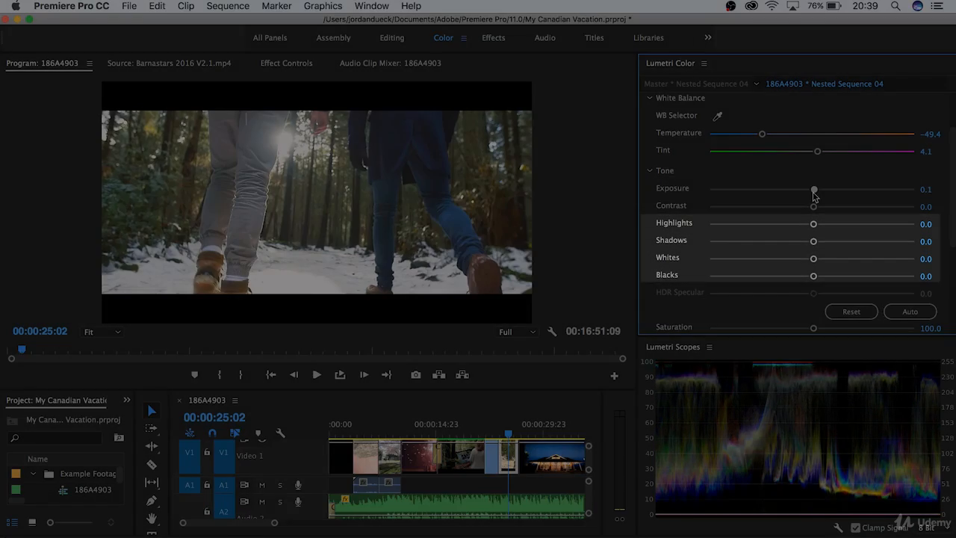
Step: Try exposure and contrast changes, then return Exposure and Contrast to 0.0
drag(814, 190, 728, 180)
double_click(728, 181)
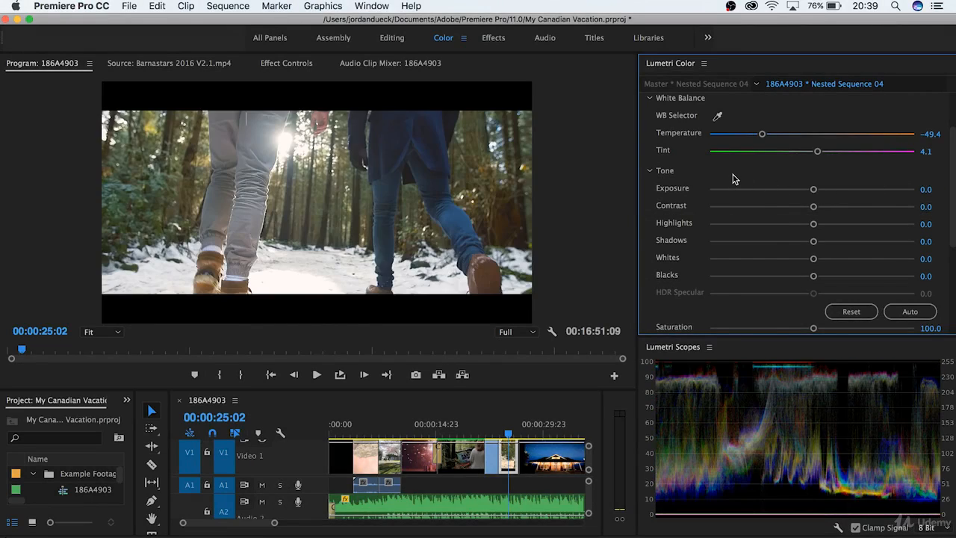
drag(816, 207, 955, 221)
key(super+z)
mouse_move(814, 189)
mouse_down()
mouse_move(884, 191)
mouse_move(770, 190)
mouse_move(729, 203)
mouse_move(736, 189)
mouse_move(814, 190)
mouse_up()
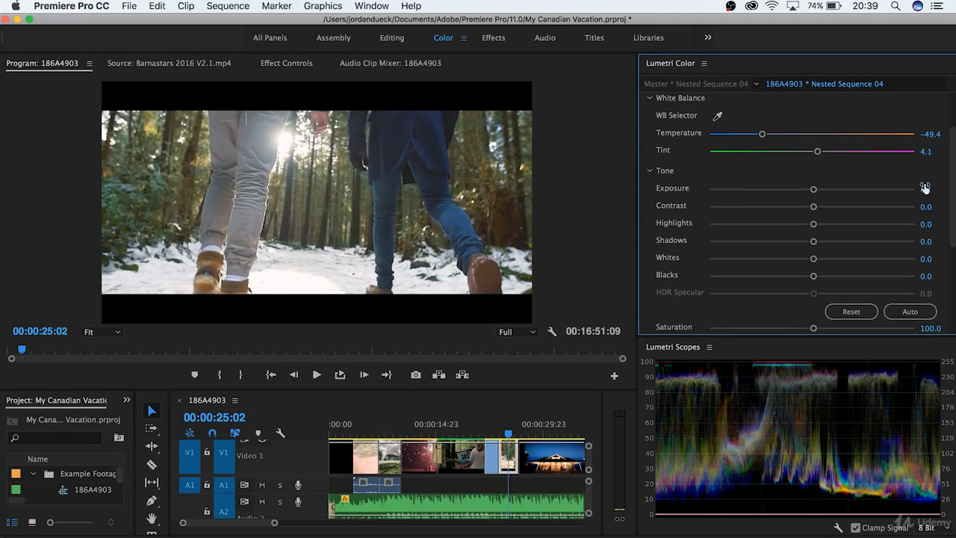
click(925, 188)
text(0)
key(Return)
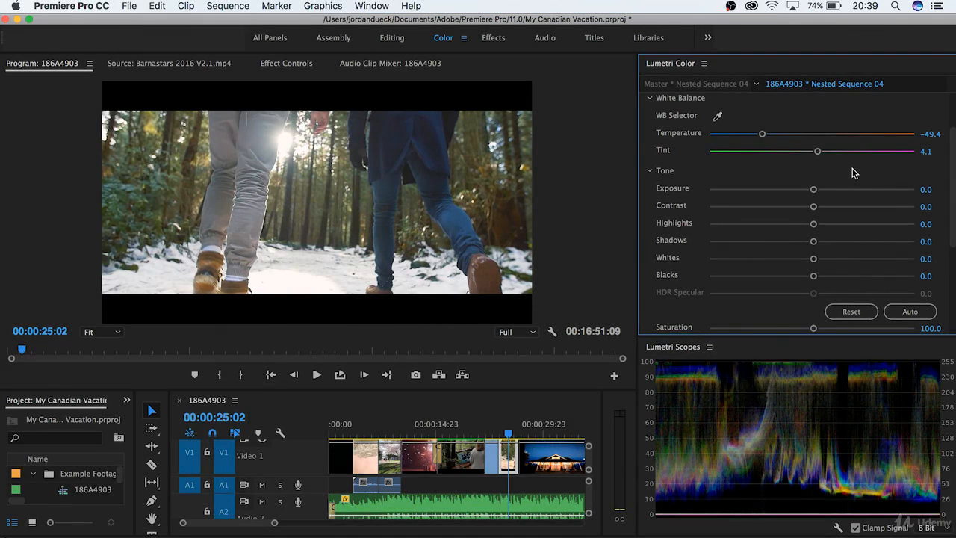
Step: Experiment with crushed Blacks and Exposure up to 3.7, then undo back to 0.0
drag(815, 276, 722, 282)
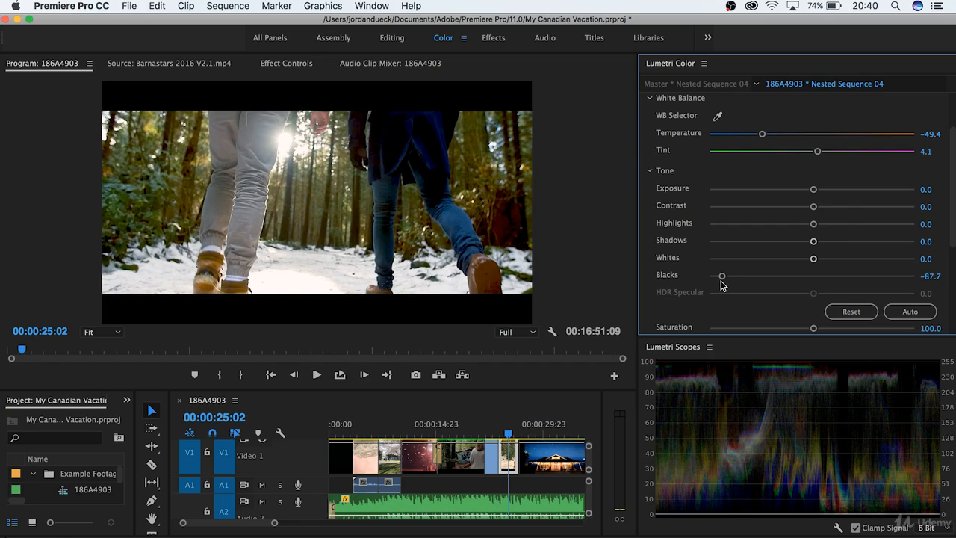
drag(814, 189, 736, 202)
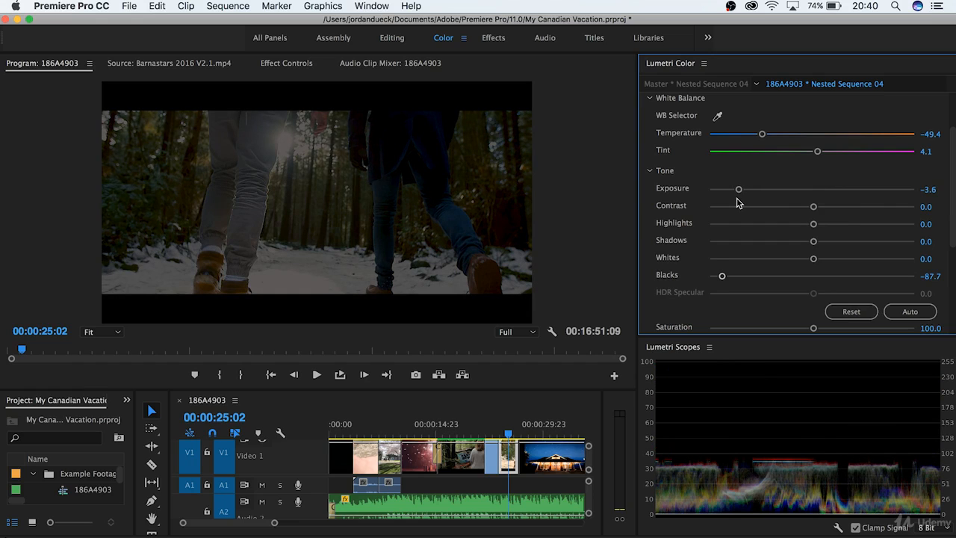
click(815, 276)
click(847, 189)
drag(852, 188, 913, 190)
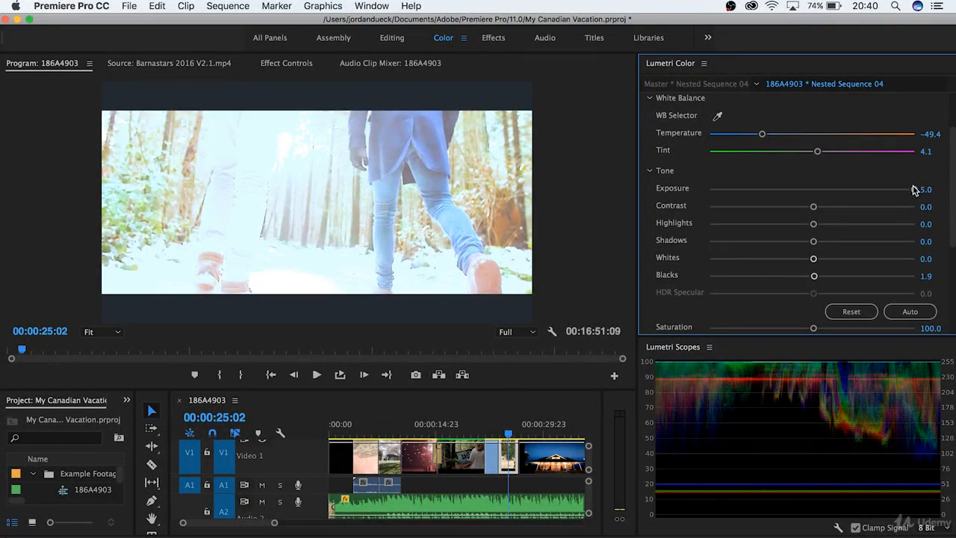
key(super+z)
key(super+z)
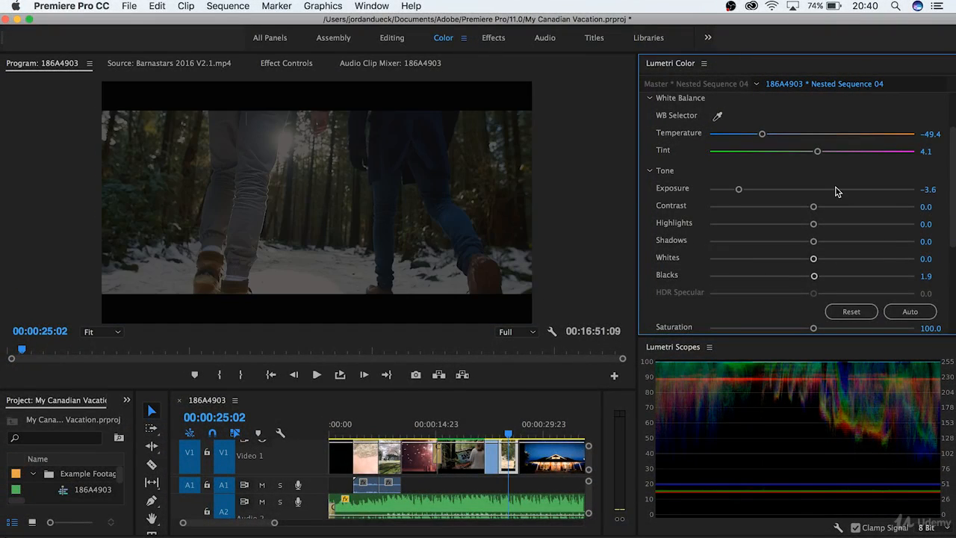
key(super+z)
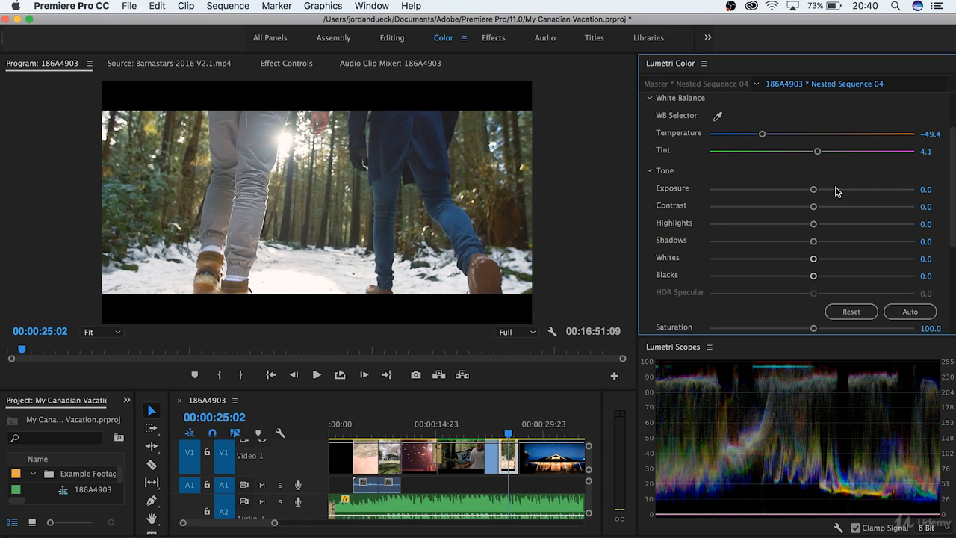
Step: Try Contrast, Whites, Blacks, Highlights and Shadows one at a time, resetting each to 0.0
drag(814, 207, 695, 207)
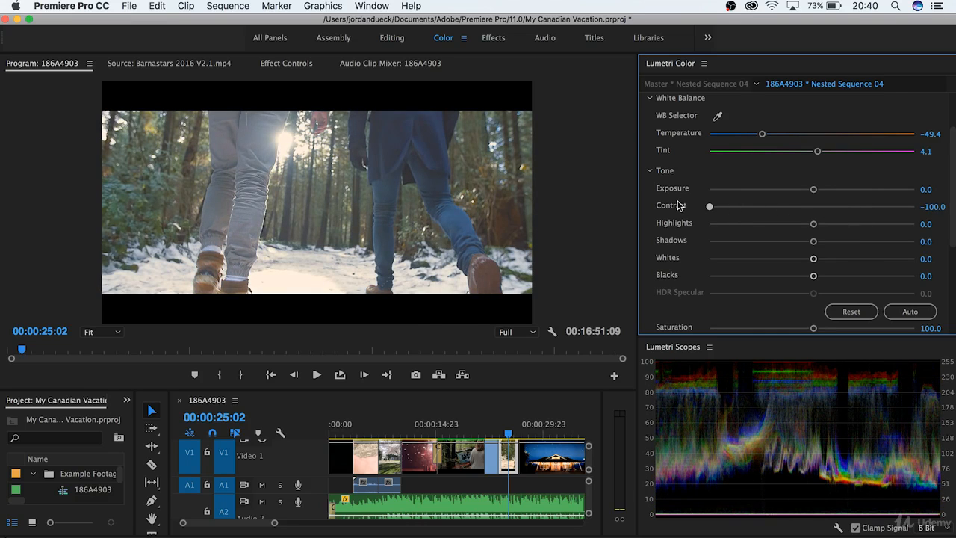
double_click(679, 206)
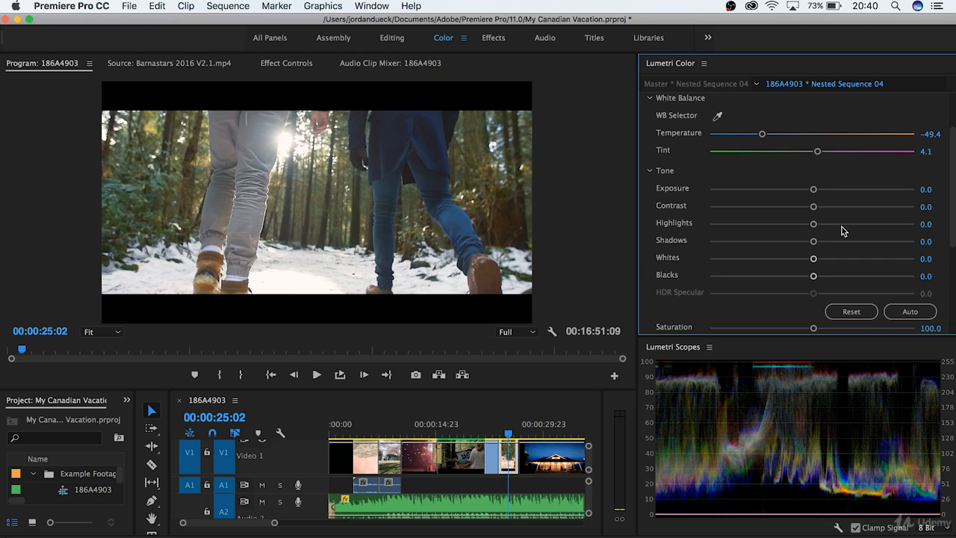
drag(813, 258, 886, 266)
double_click(888, 261)
drag(814, 275, 727, 278)
double_click(728, 278)
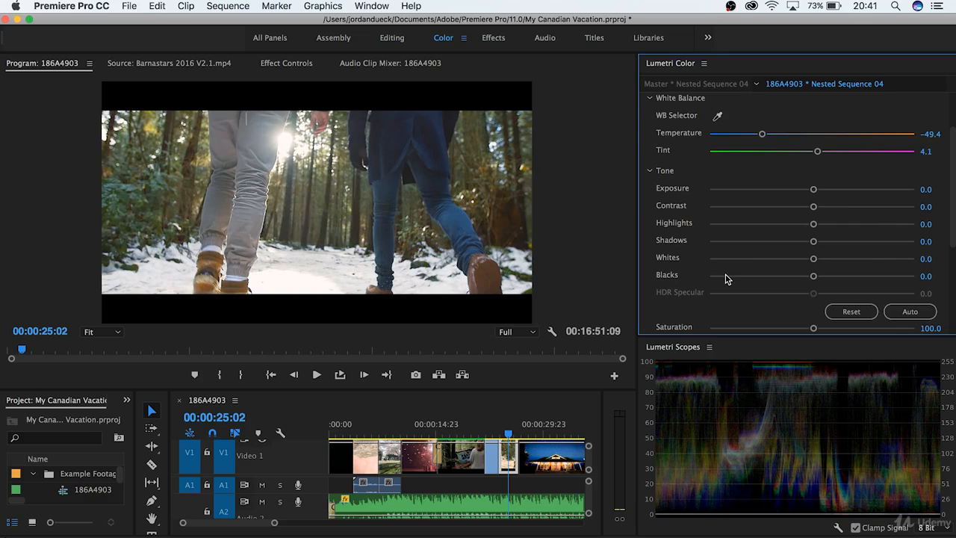
drag(814, 224, 760, 229)
double_click(760, 226)
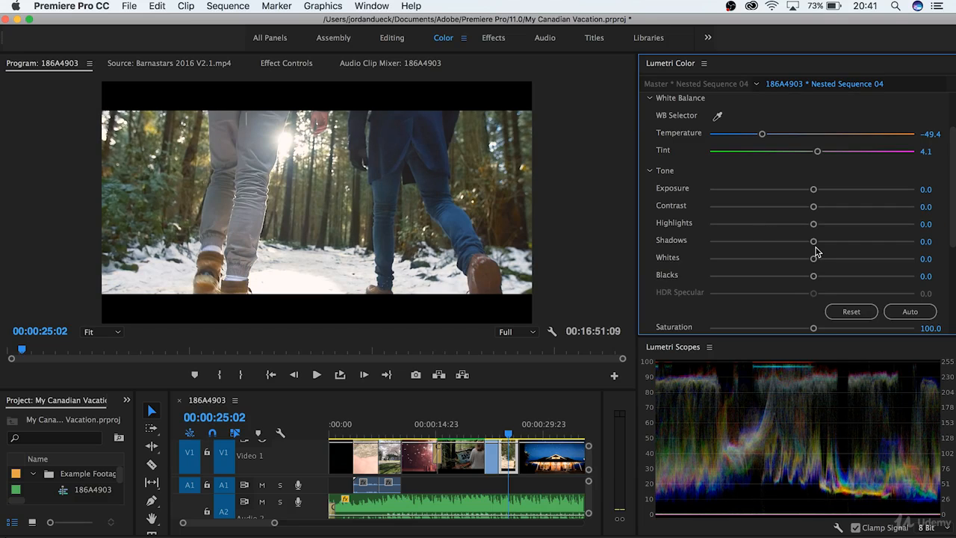
drag(814, 241, 895, 239)
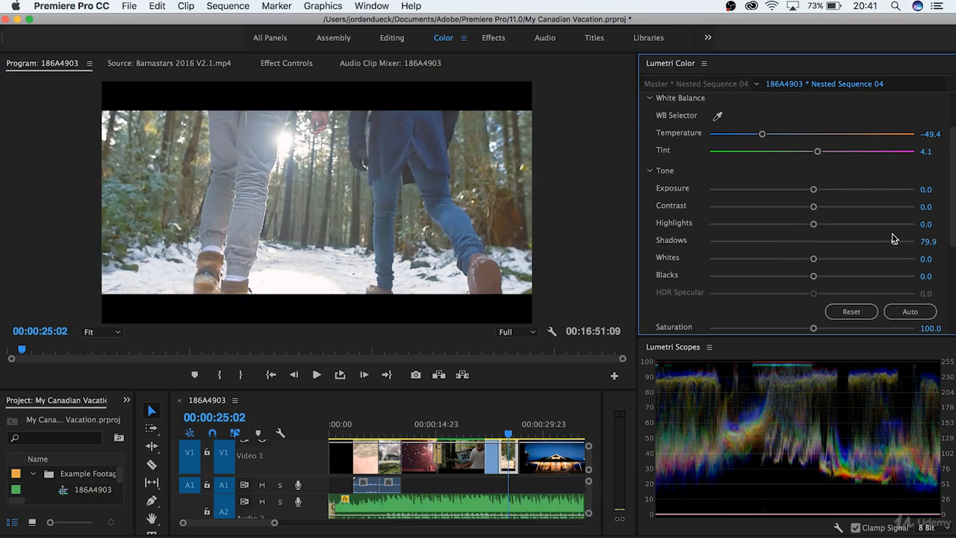
double_click(896, 239)
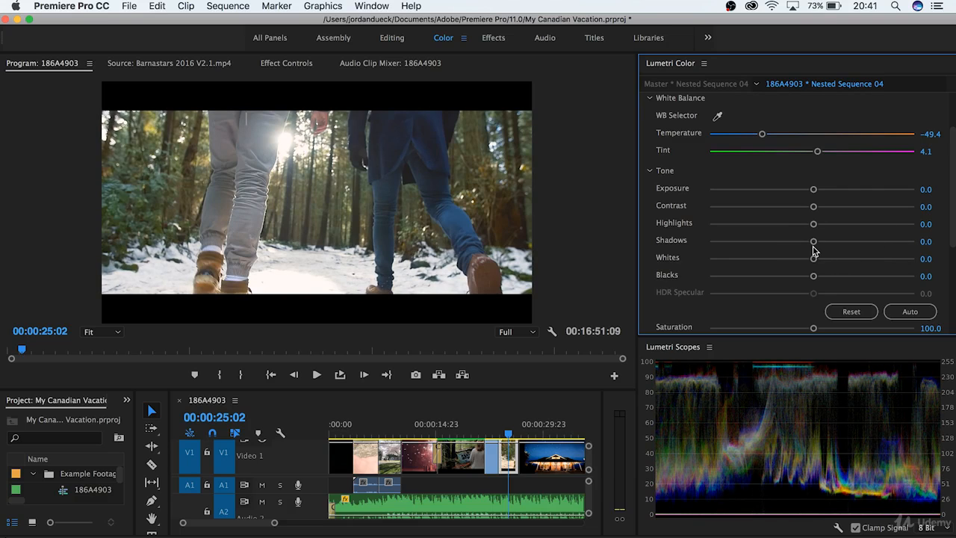
Step: Try a combined punchy tone grade, undo it, then lift Blacks to 40.3 and Shadows for a faded look
drag(814, 224, 838, 225)
drag(813, 258, 782, 276)
drag(814, 241, 783, 242)
drag(782, 276, 739, 277)
drag(813, 206, 832, 209)
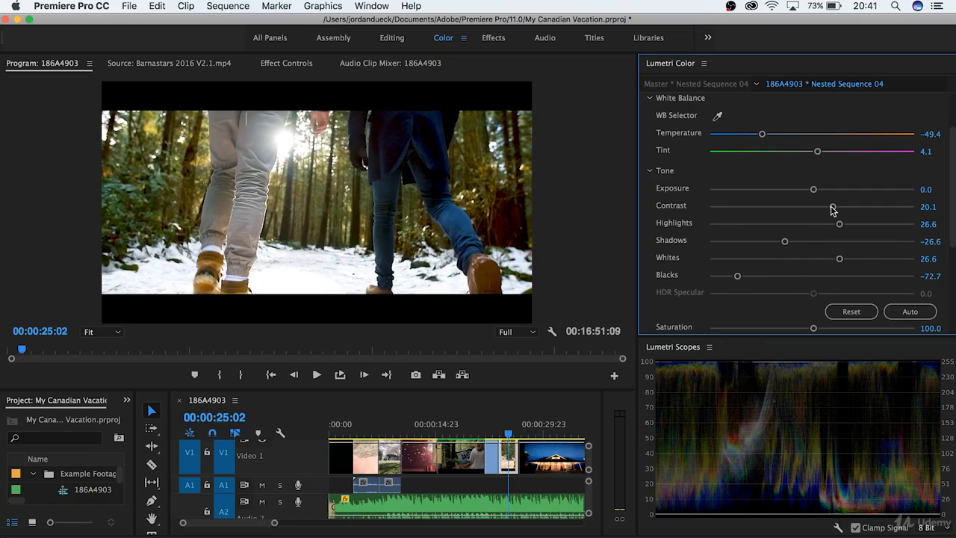
key(super+z)
key(super+z)
key(super+z)
key(super+z)
key(super+z)
drag(813, 276, 853, 279)
drag(814, 242, 831, 243)
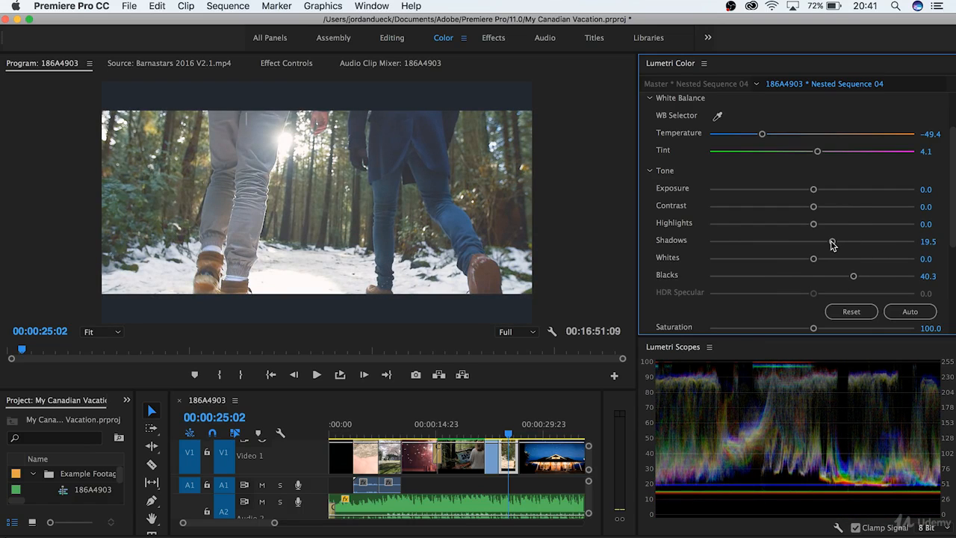
key(super+z)
key(super+z)
Step: Undo the lifted Blacks and Shadows so every Tone value is back at 0.0
key(space)
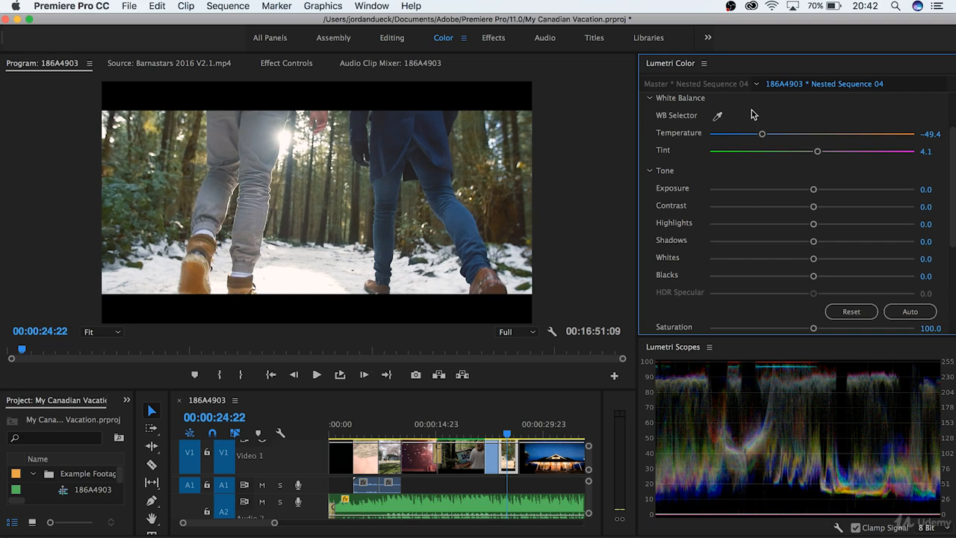
Step: Browse the Creative looks and apply Kodak 5205 Fuji 3510 to the forest clip
scroll(752, 111, up, 3)
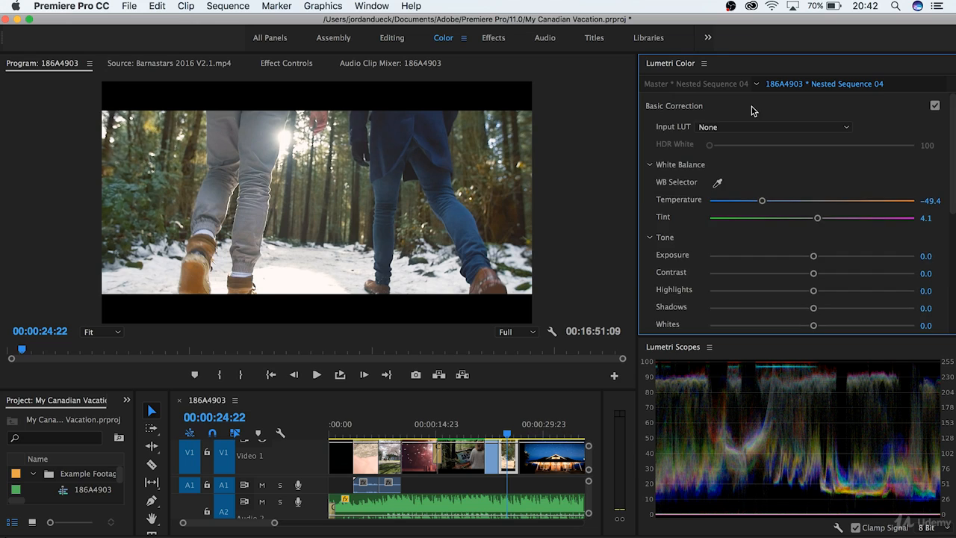
click(753, 110)
click(741, 134)
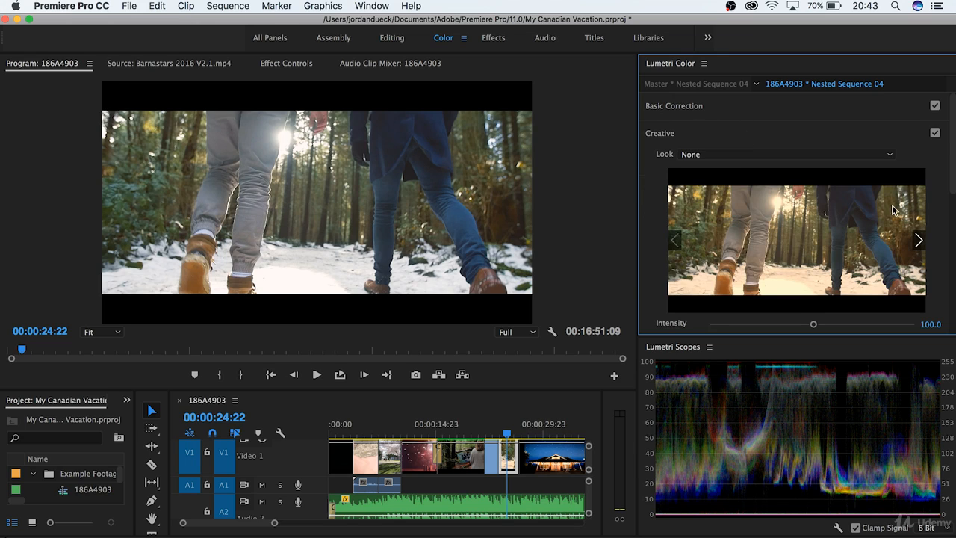
click(919, 240)
click(919, 240)
click(919, 240)
click(919, 240)
click(919, 240)
click(919, 241)
click(919, 240)
click(919, 241)
click(675, 241)
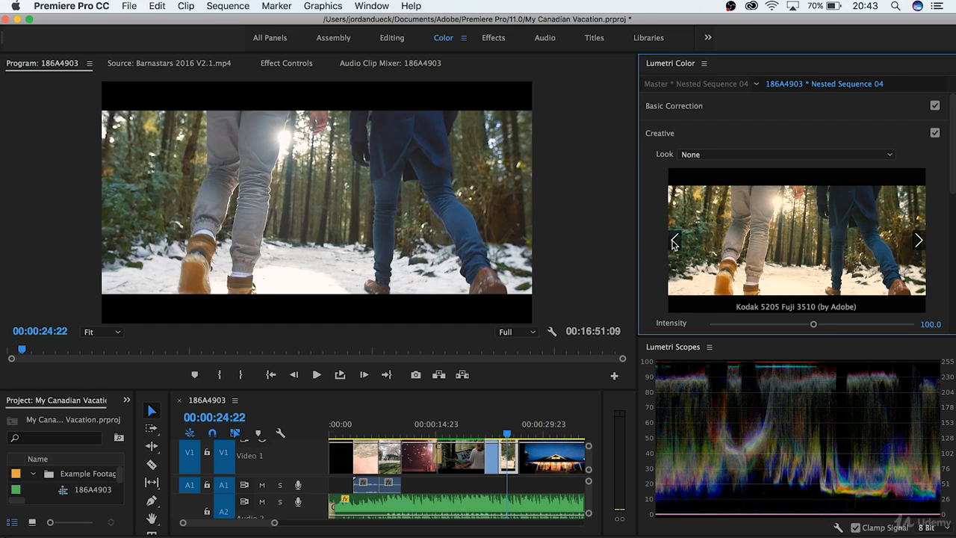
click(794, 241)
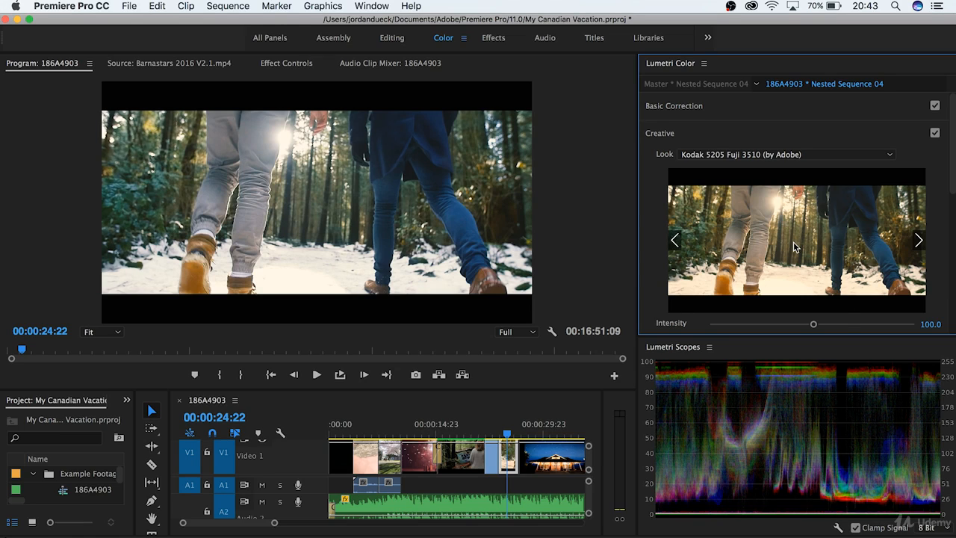
Step: Lower the look's intensity to 22.7 and ease Temperature to -46.1
scroll(845, 324, down, 3)
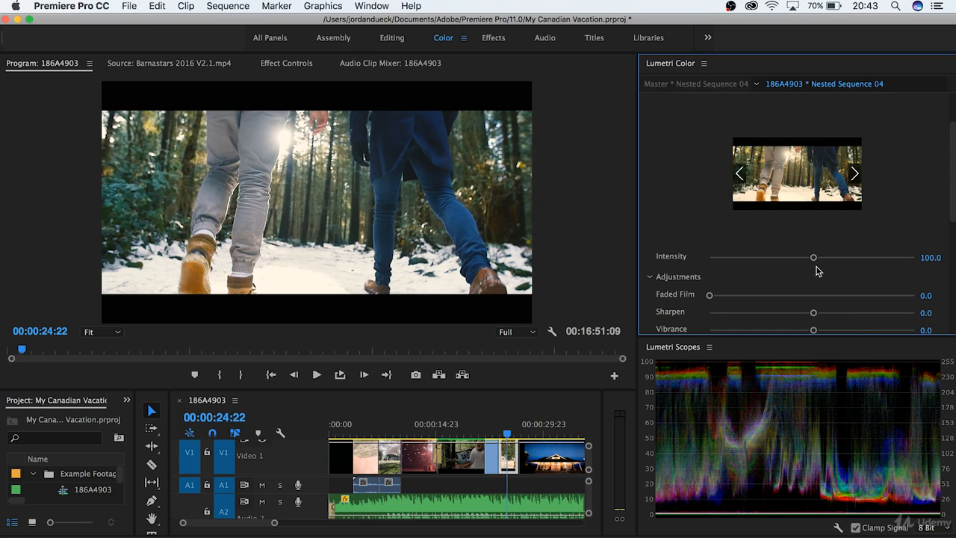
drag(814, 258, 794, 256)
click(844, 105)
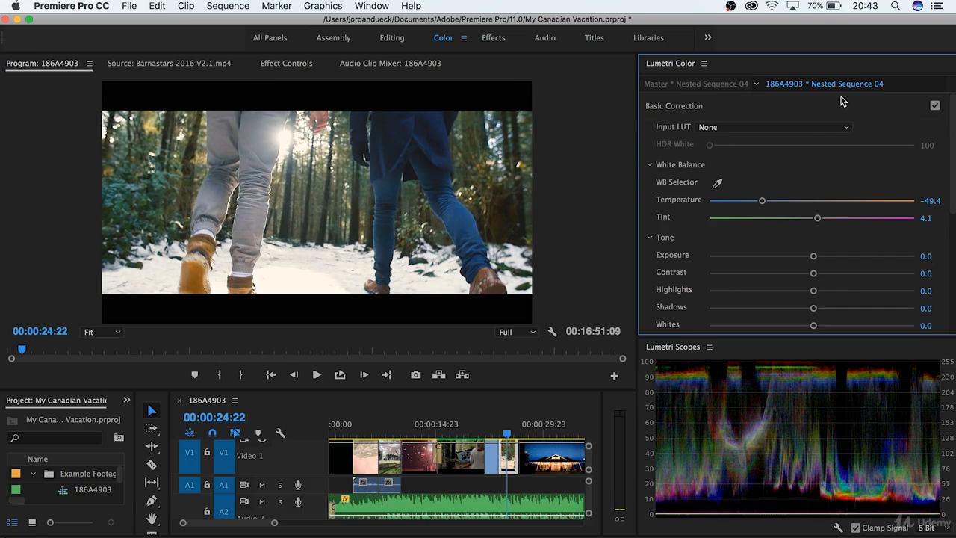
mouse_move(763, 201)
mouse_down()
mouse_move(783, 201)
mouse_move(765, 202)
mouse_up()
drag(814, 256, 815, 256)
Step: Try Faded Film, Sharpen and Saturation adjustments, resetting each to its default
click(770, 106)
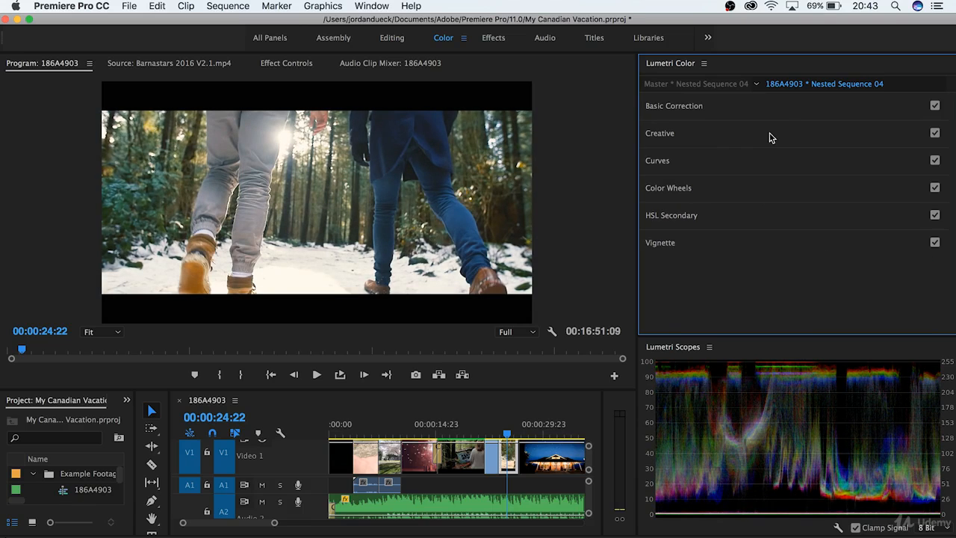
click(770, 135)
scroll(748, 232, down, 5)
scroll(652, 237, up, 4)
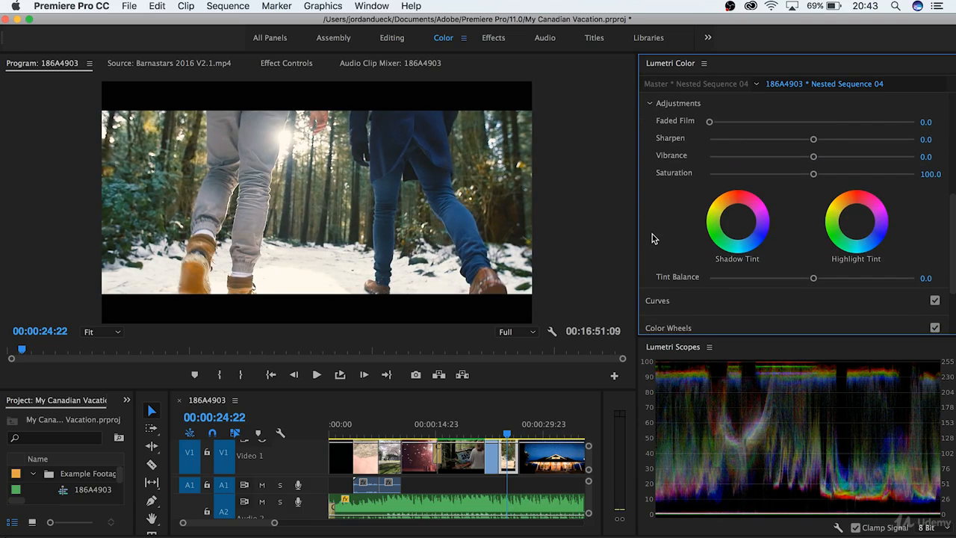
drag(709, 203, 886, 222)
double_click(812, 199)
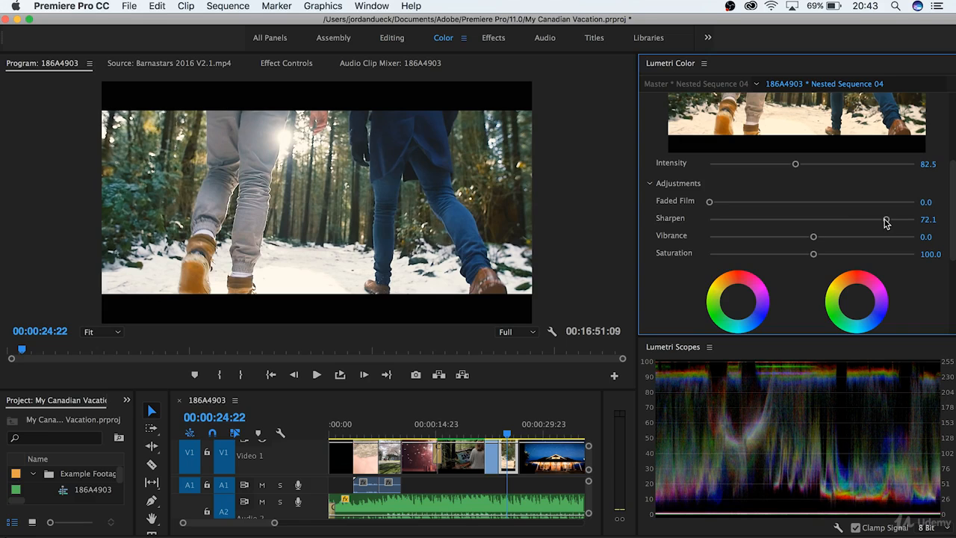
double_click(886, 222)
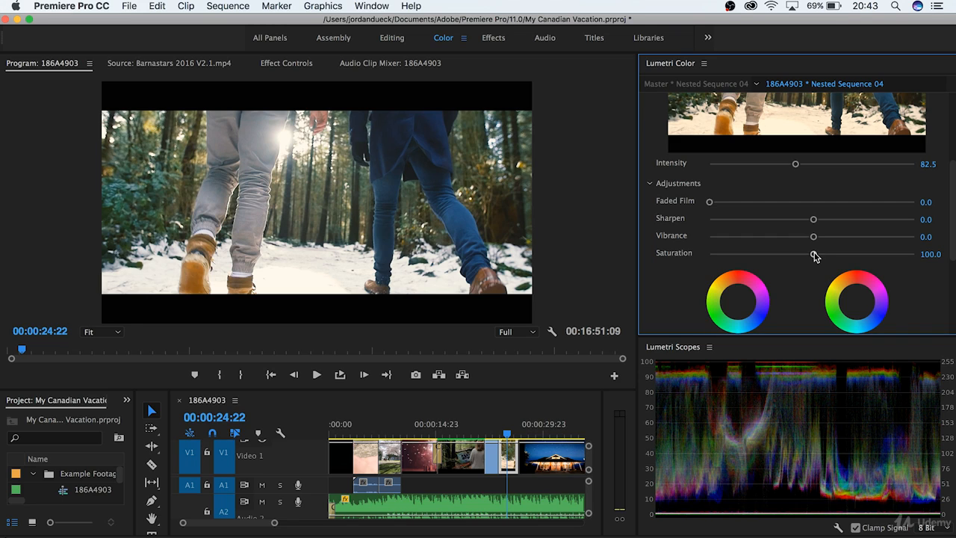
drag(814, 256, 877, 255)
double_click(878, 254)
Step: Raise the forest clip's Vibrance to 24.0
drag(813, 239, 879, 239)
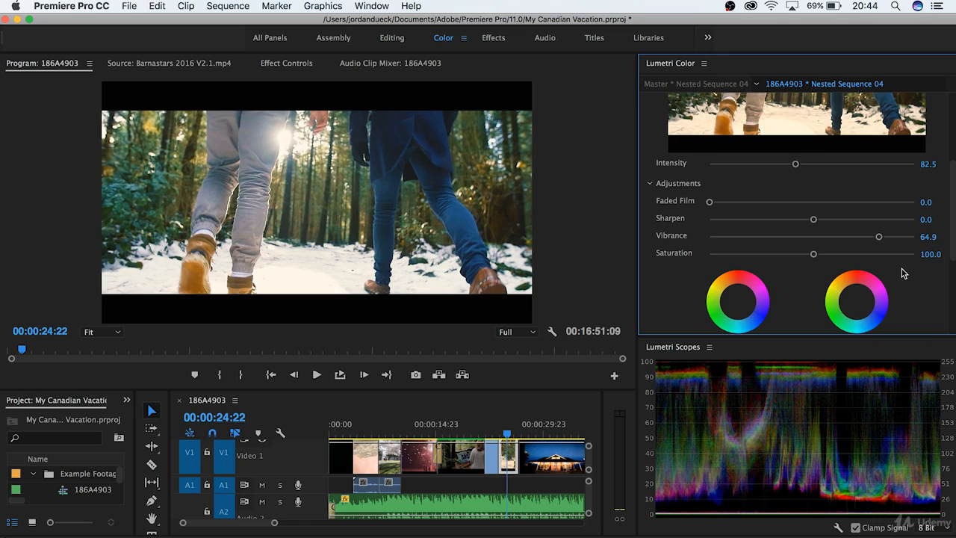
click(837, 237)
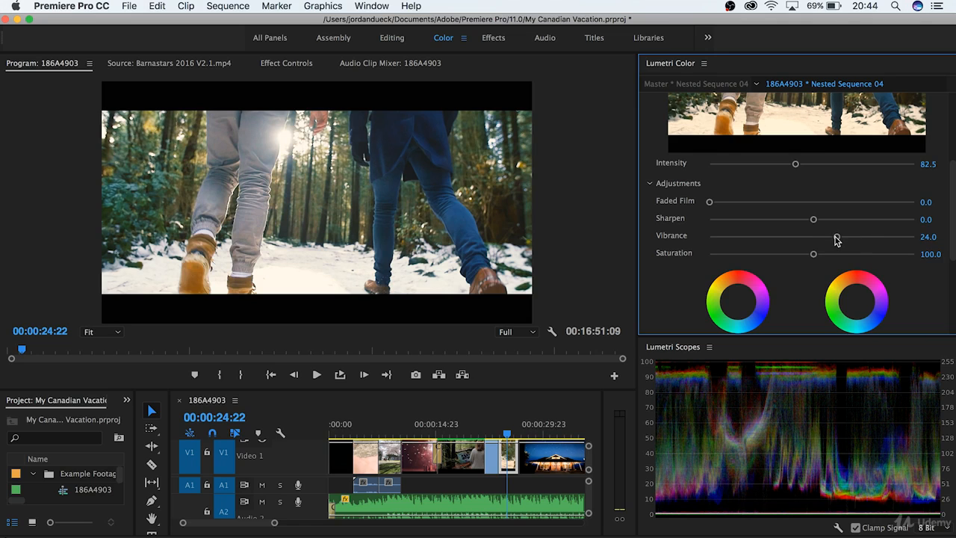
scroll(903, 287, down, 3)
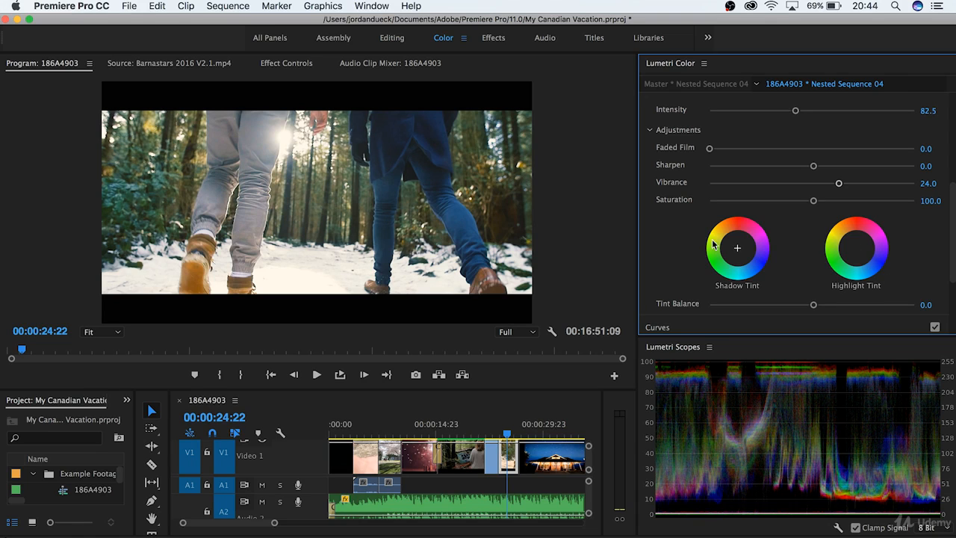
Step: Trial red shadow and cyan-blue highlight tints, reset Tint Balance to 0.0, then scrub to P1150012.MOV
drag(735, 249, 734, 243)
drag(738, 239, 744, 230)
drag(856, 249, 858, 254)
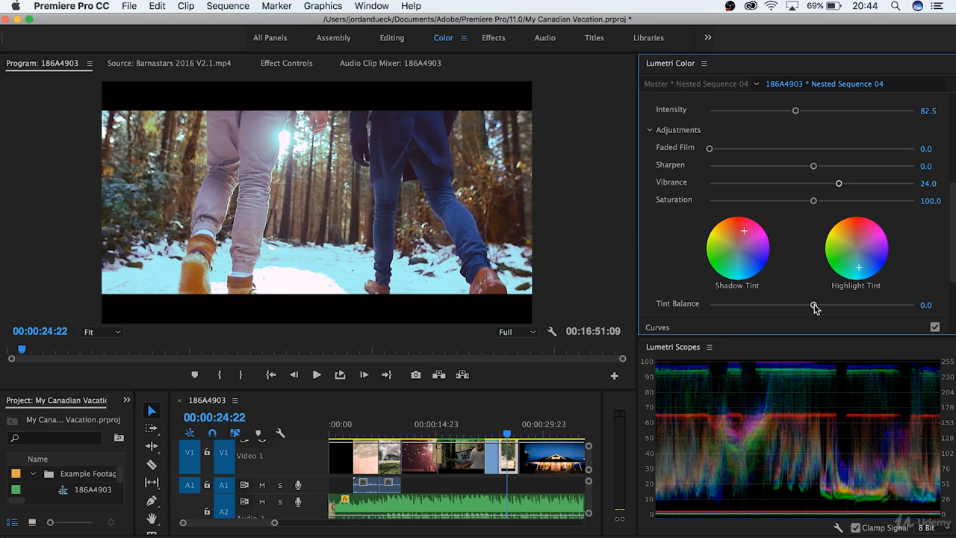
drag(814, 307, 916, 307)
double_click(914, 306)
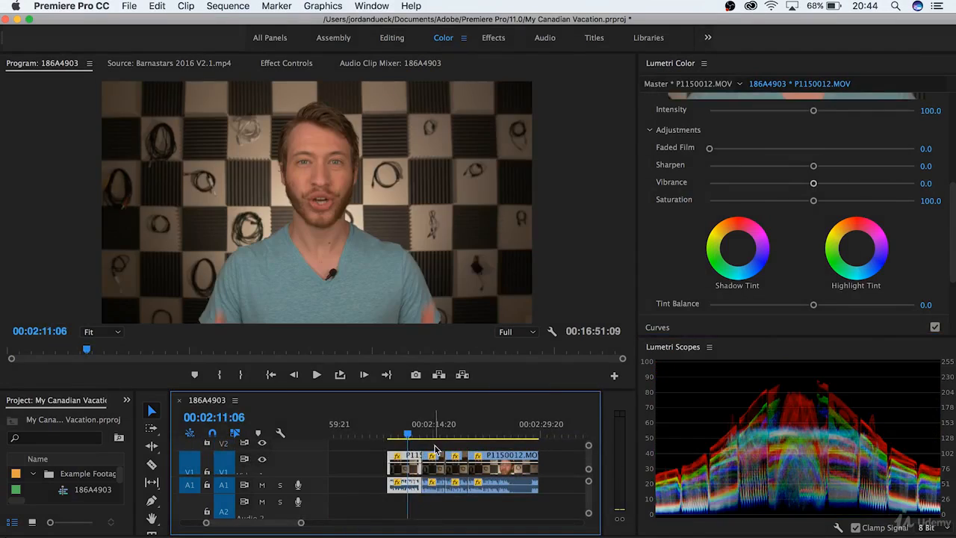
drag(410, 433, 451, 433)
Step: Park the playhead on the talking-head clip at 02:09:18 and expand Basic Correction
click(358, 467)
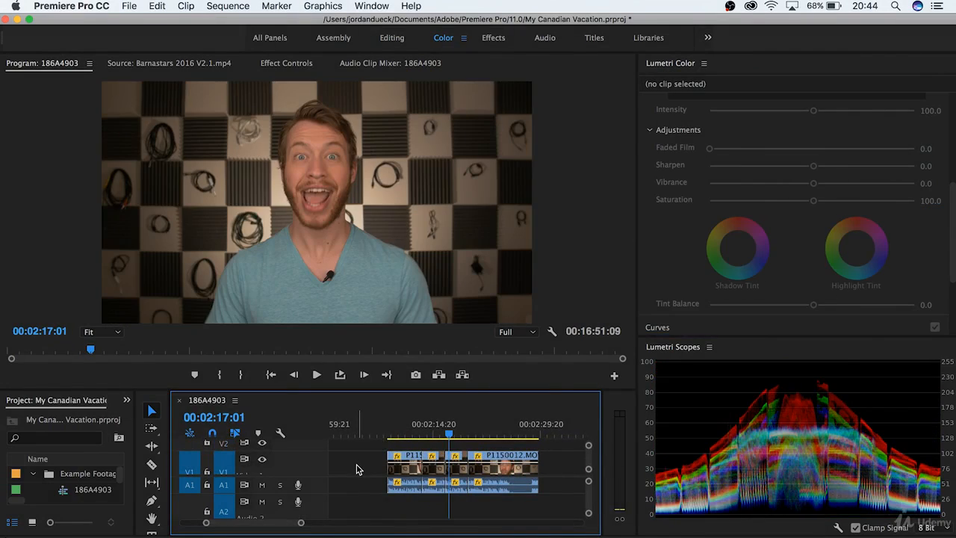
click(447, 431)
click(396, 433)
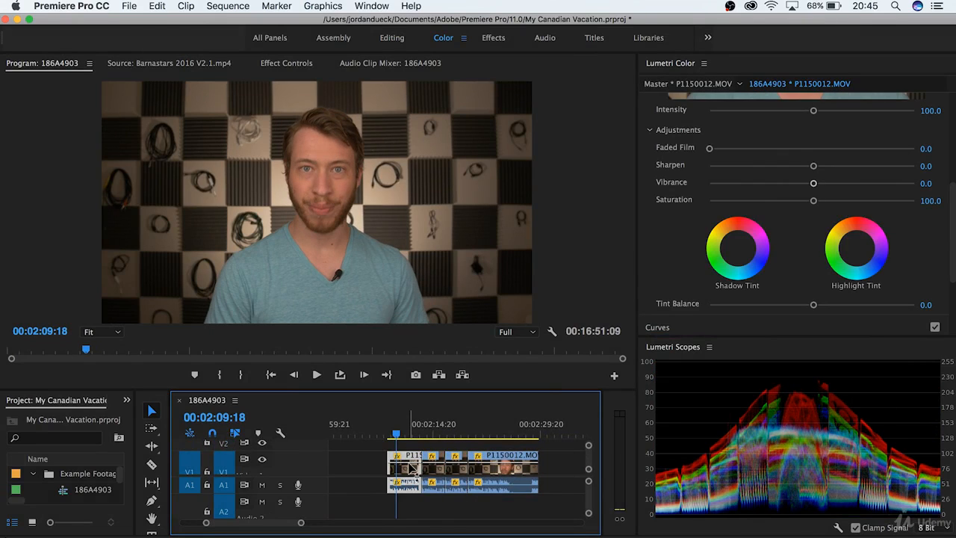
scroll(655, 243, up, 6)
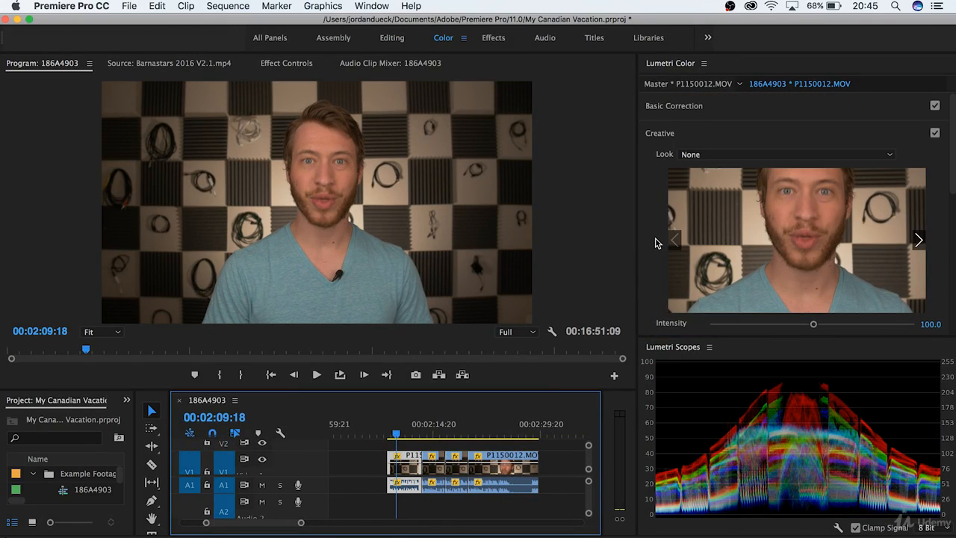
click(820, 112)
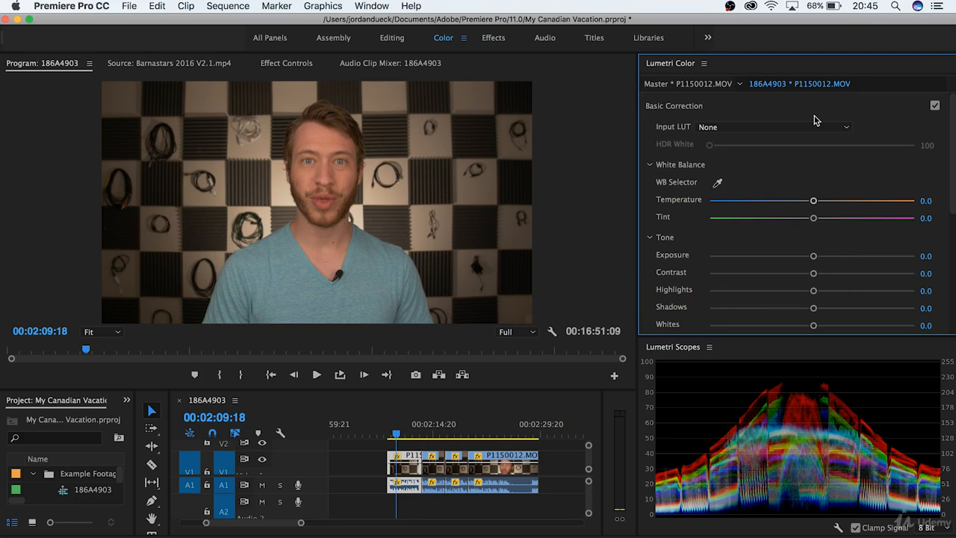
Step: Set Temperature -34.4, Tint -8.4, Exposure 1.1, Highlights 23.4, Shadows -18.2, Whites 16.9, Blacks -27.3
drag(813, 201, 781, 201)
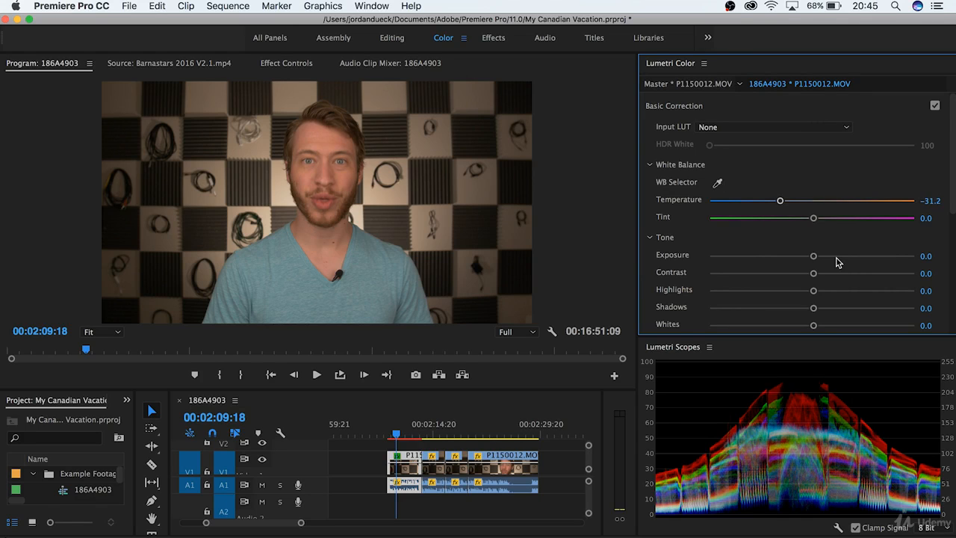
drag(814, 256, 840, 257)
scroll(773, 268, down, 3)
drag(814, 290, 792, 290)
drag(814, 255, 793, 255)
drag(814, 238, 836, 237)
drag(813, 273, 784, 290)
drag(840, 203, 829, 204)
drag(814, 165, 799, 148)
drag(829, 204, 836, 205)
drag(799, 147, 777, 147)
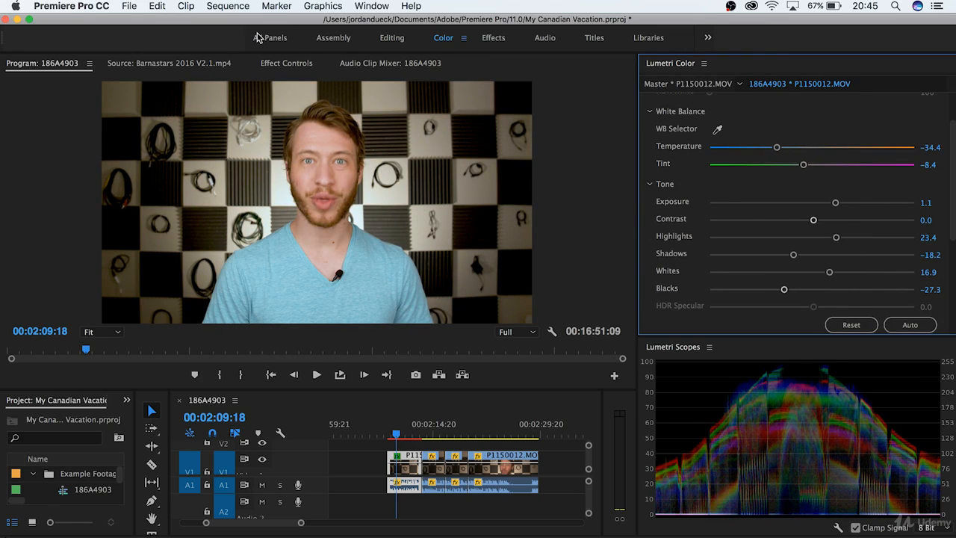
Step: Select the Lumetri Color effect on clip P1150012.MOV in Effect Controls, ready to copy
click(275, 64)
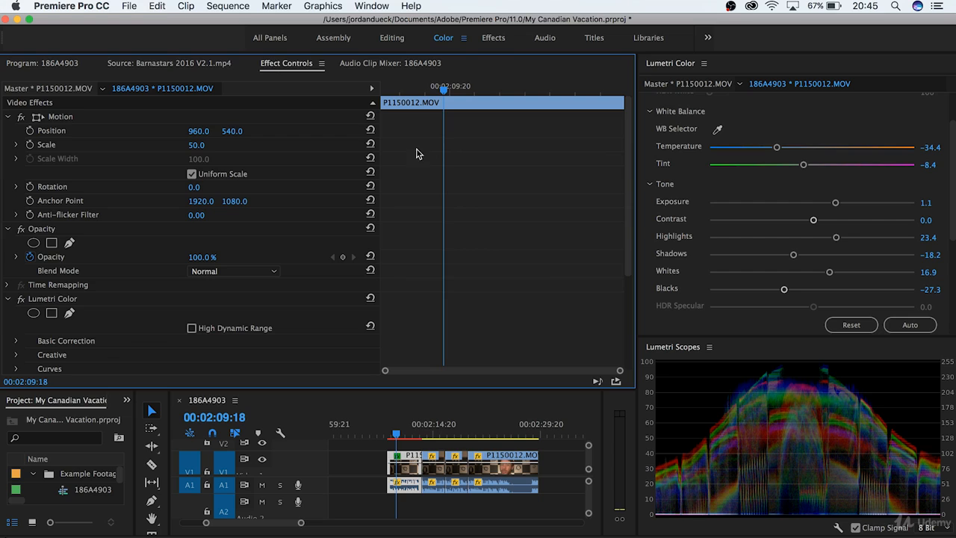
scroll(467, 194, down, 3)
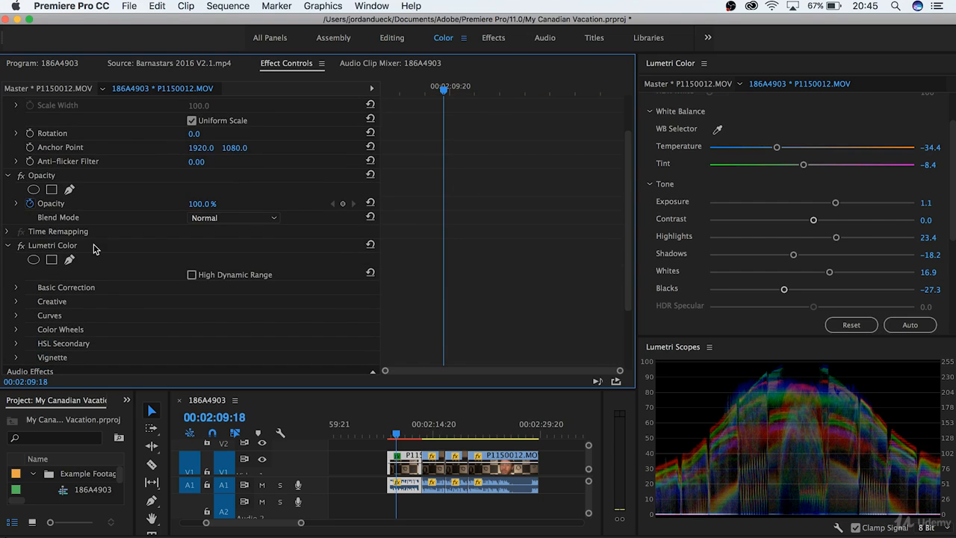
click(65, 247)
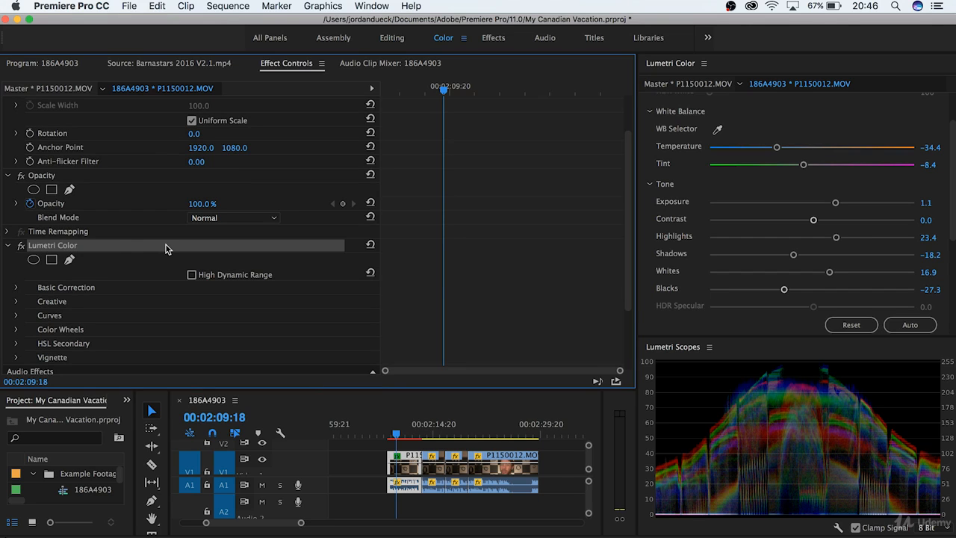
click(59, 65)
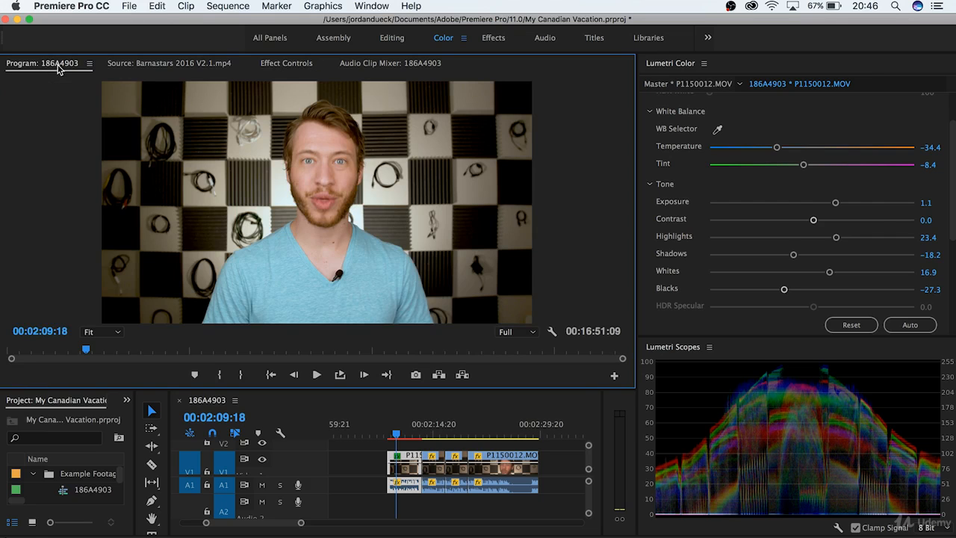
Step: Paste the Lumetri Color grade onto the three remaining talking-head clips on V1
click(431, 448)
click(438, 467)
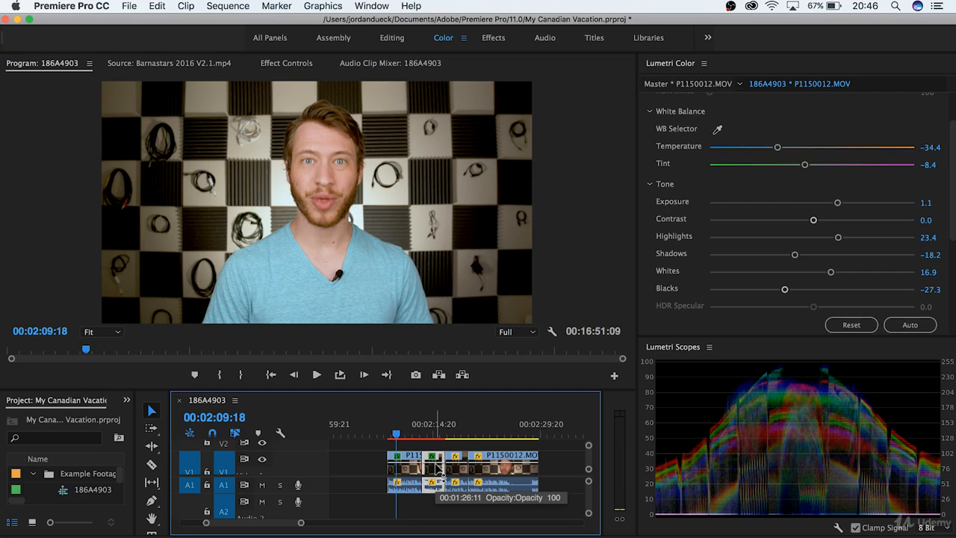
key(super+z)
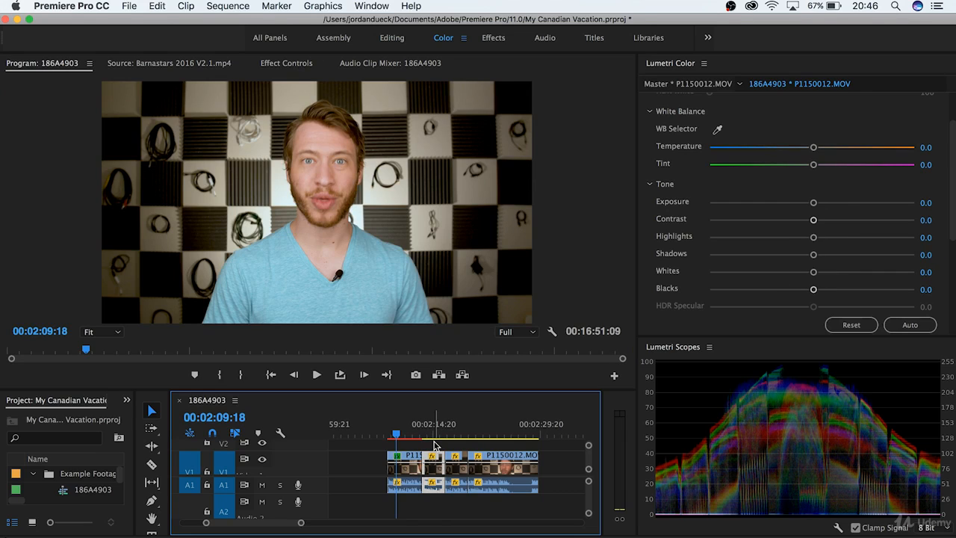
drag(431, 443, 548, 465)
key(super+v)
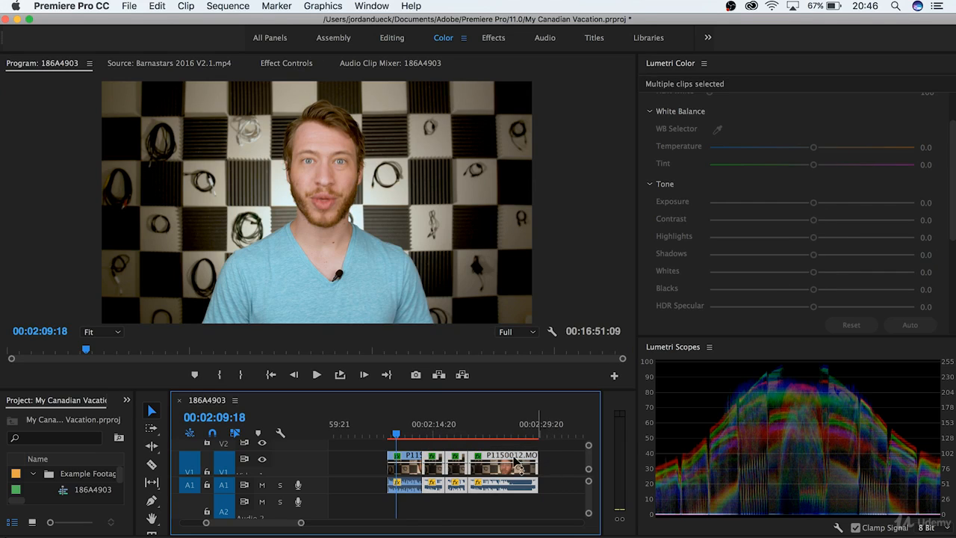
Step: Preview the pasted grade on later clips, deselect everything, and widen the project item list
click(458, 432)
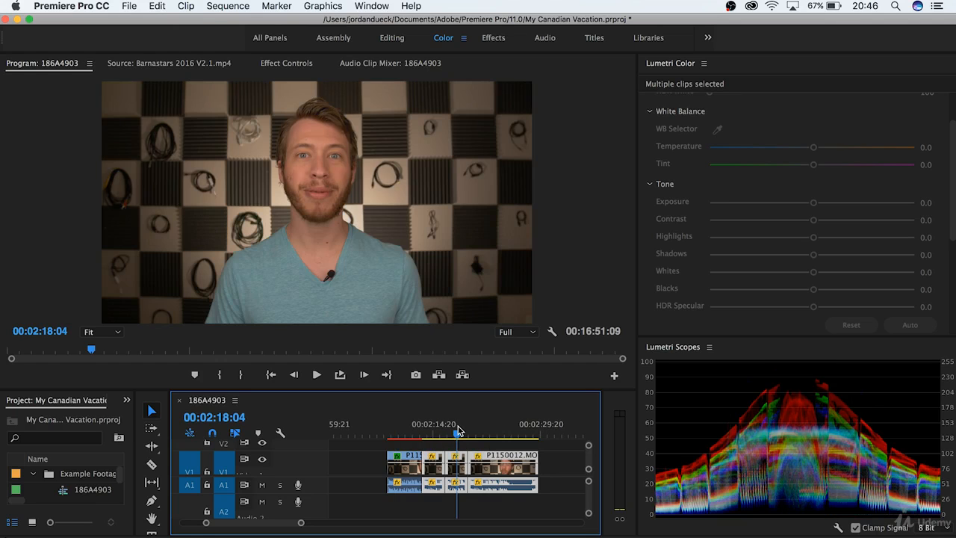
click(498, 434)
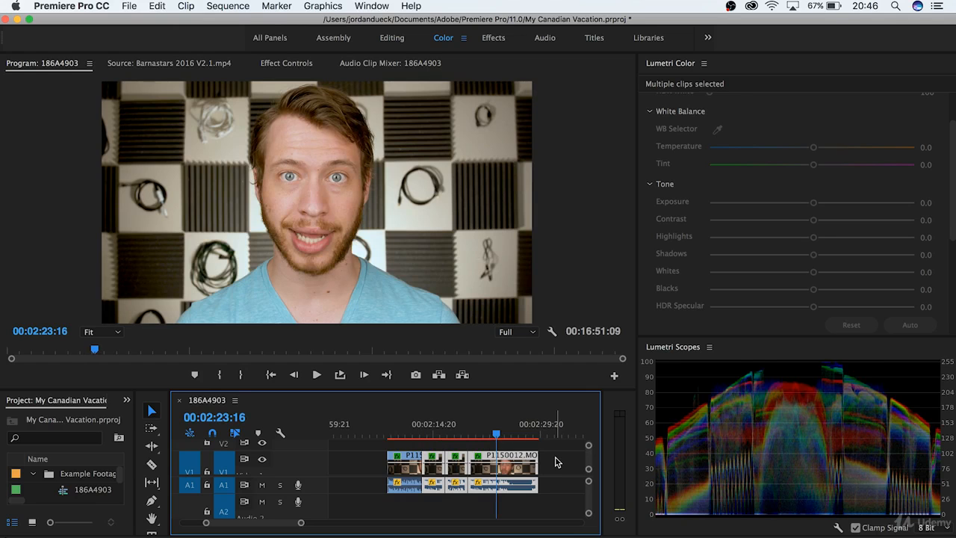
click(556, 462)
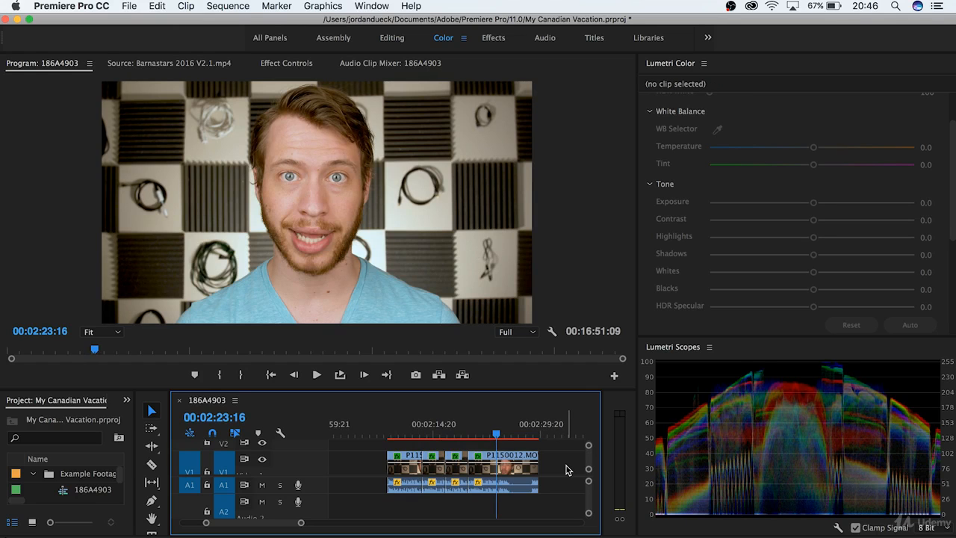
scroll(566, 469, up, 2)
scroll(565, 469, down, 2)
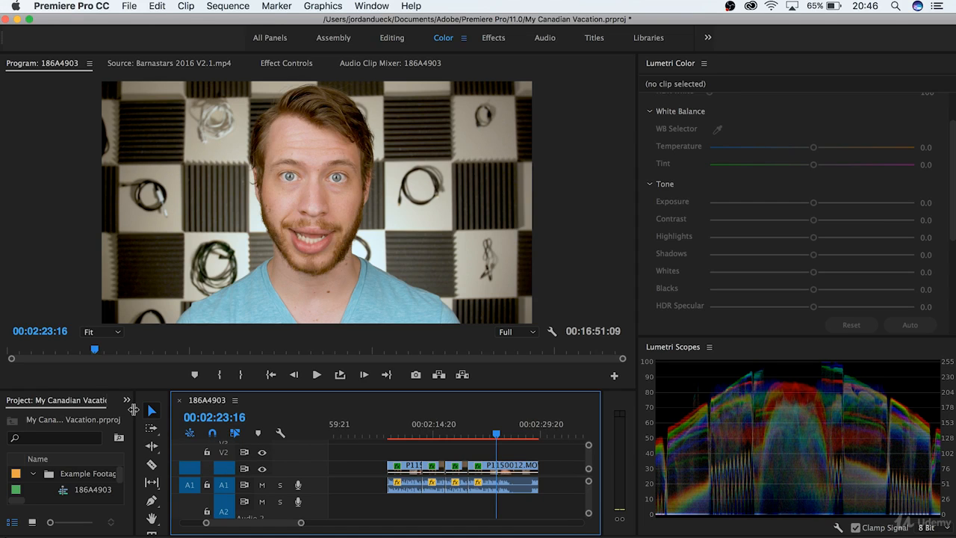
drag(136, 409, 163, 346)
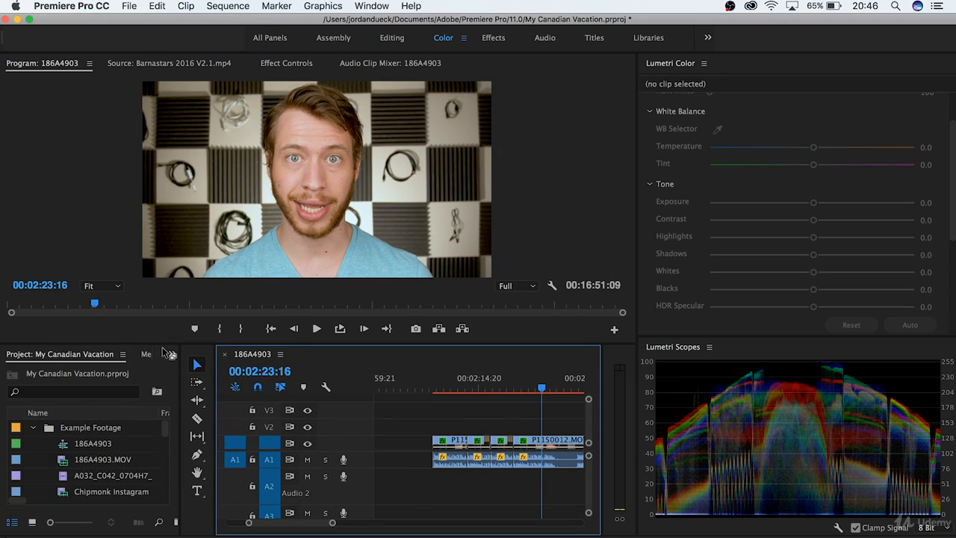
Step: Create a new 1920×1080, 23.976 fps Adjustment Layer from File > New
click(139, 413)
click(134, 6)
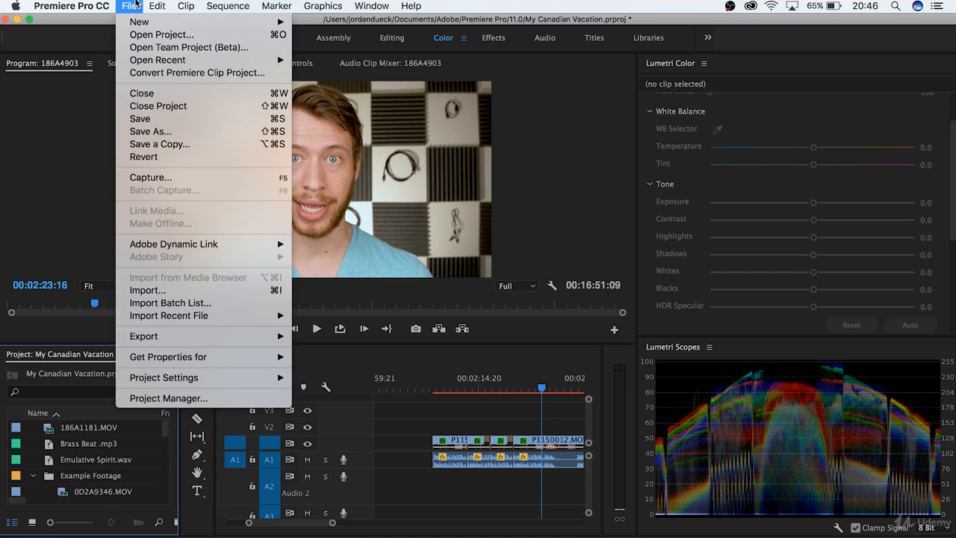
mouse_move(138, 21)
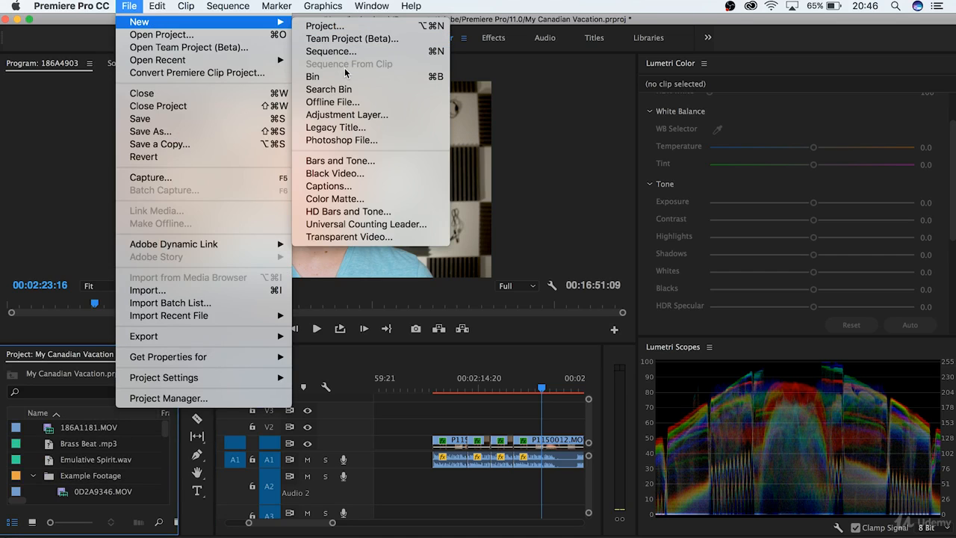
click(338, 115)
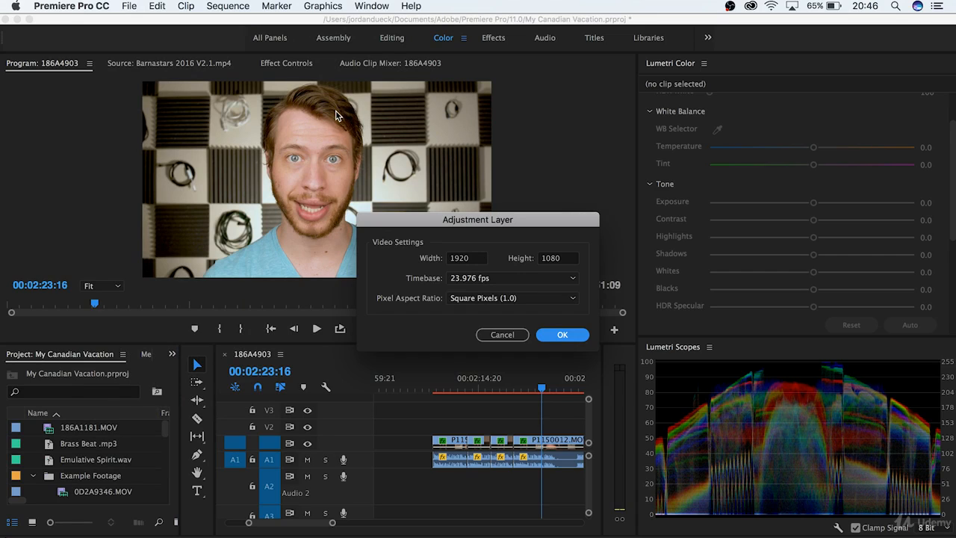
click(561, 334)
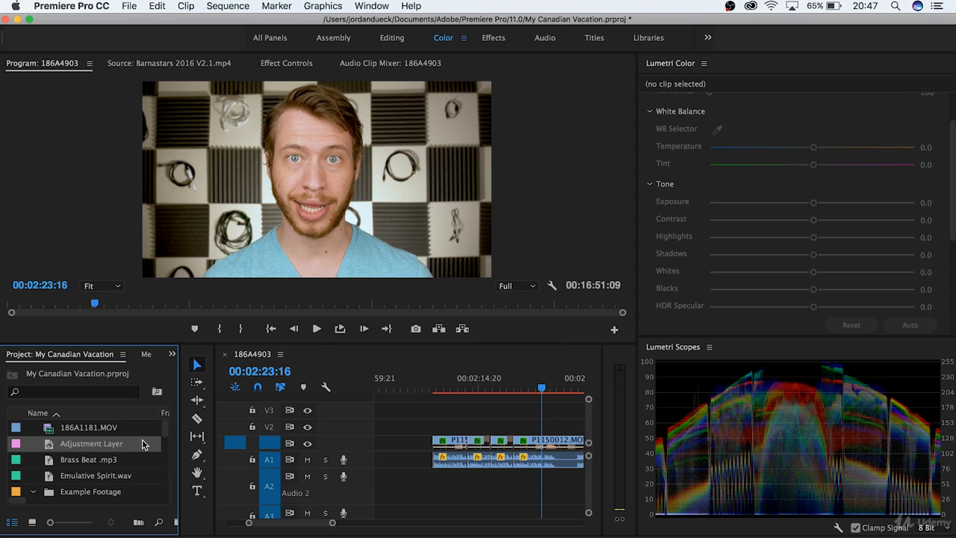
Step: Place the adjustment layer on V2 and grade it: Temperature -32.5, Exposure 0.9, Contrast -1.9, Whites 20.1, Shadows -18.2, Blacks -39.0
drag(93, 447, 435, 430)
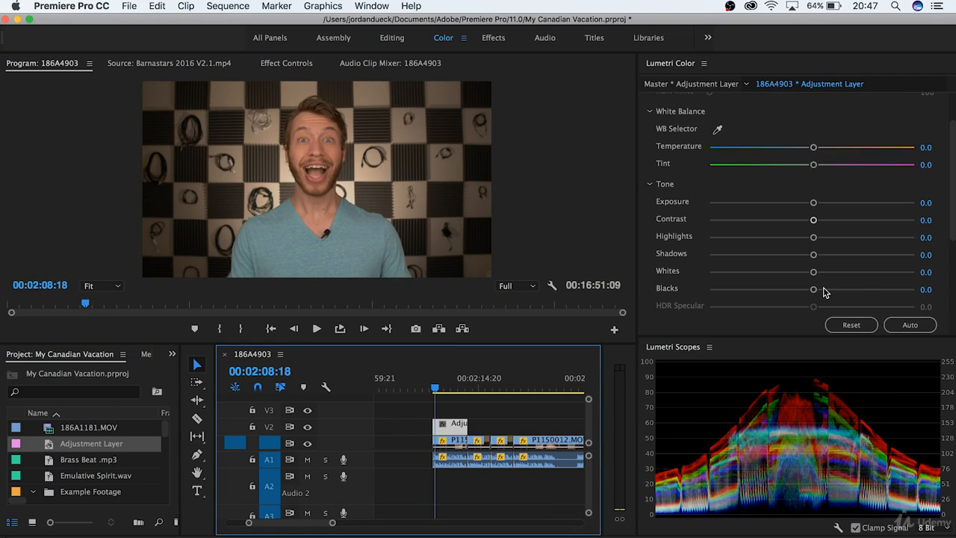
drag(783, 291, 772, 291)
click(776, 256)
click(833, 238)
click(833, 273)
drag(814, 221, 810, 221)
click(832, 202)
click(779, 147)
click(794, 255)
drag(794, 257, 793, 256)
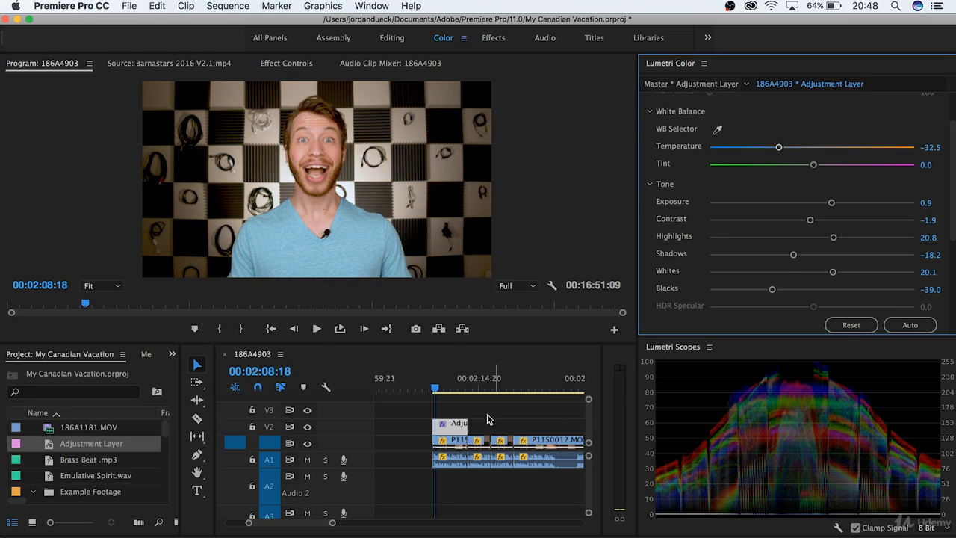
Step: Stretch the adjustment layer across the talking-head clips and trim its end to the last clip
drag(466, 423, 586, 418)
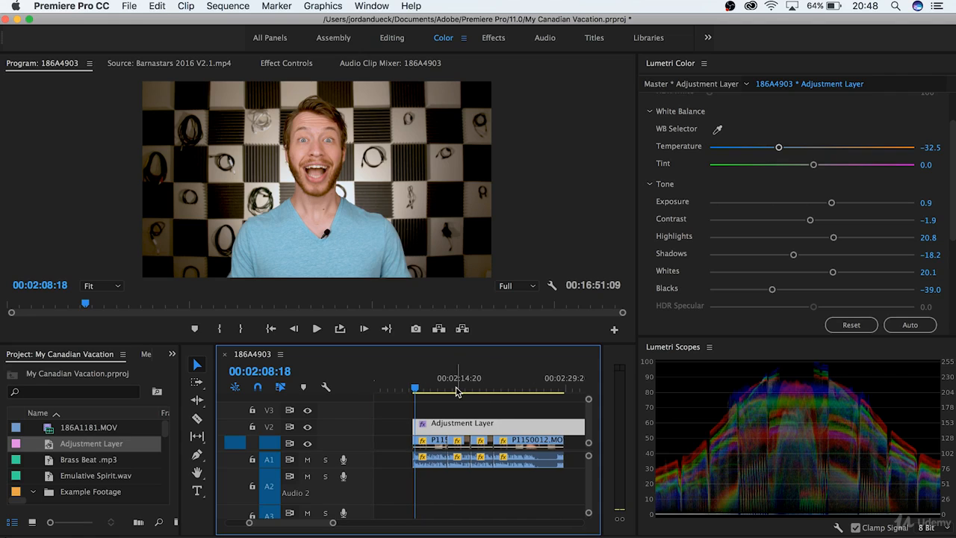
drag(456, 388, 518, 391)
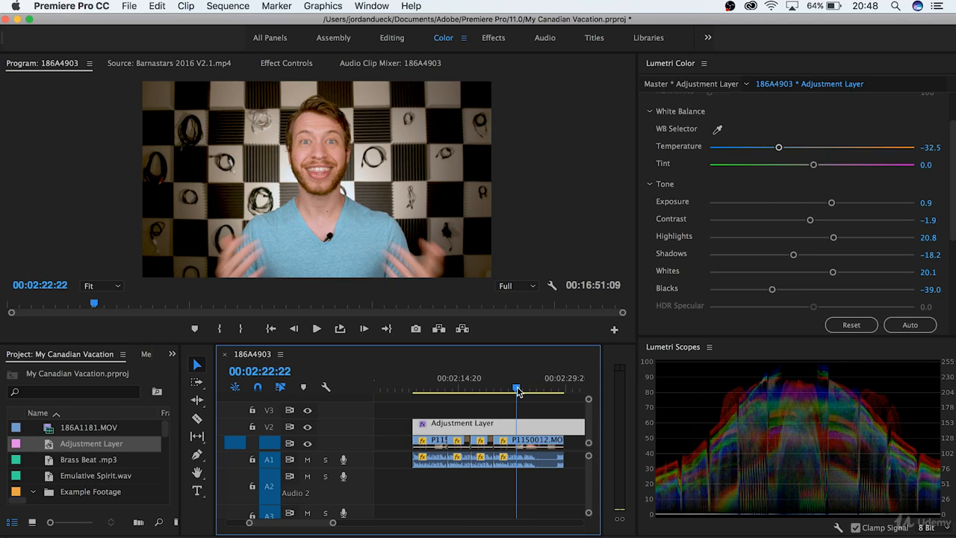
scroll(520, 408, down, 3)
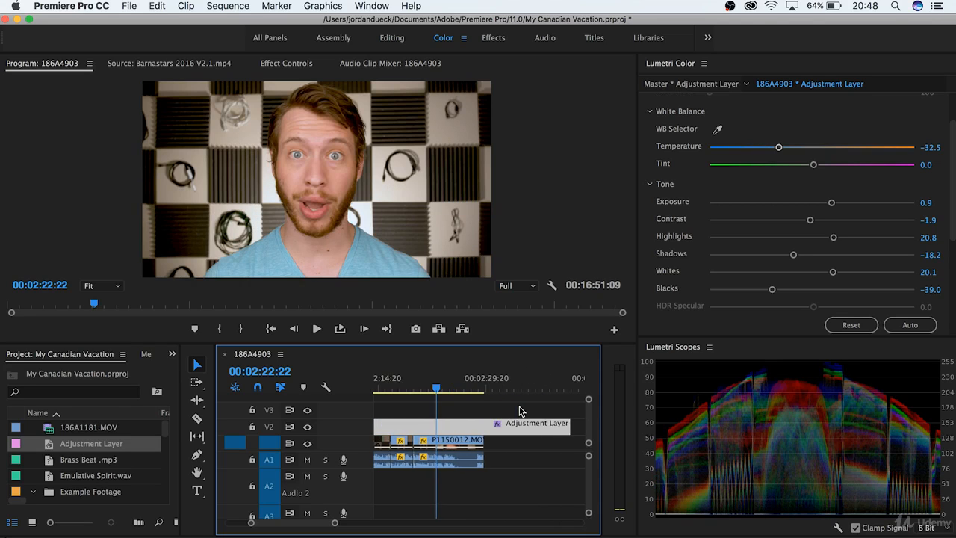
drag(510, 422, 412, 423)
scroll(483, 436, up, 4)
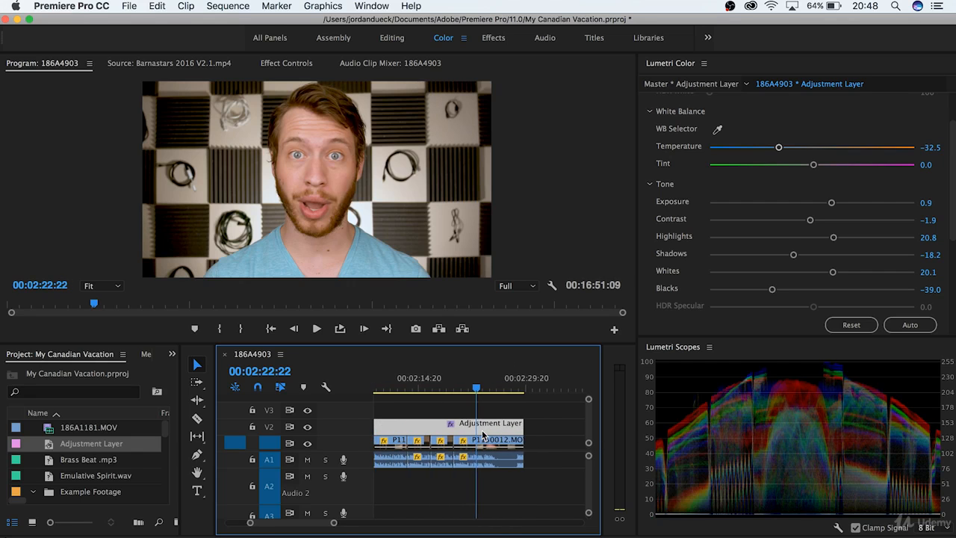
scroll(483, 436, up, 2)
scroll(483, 435, down, 1)
drag(424, 387, 415, 389)
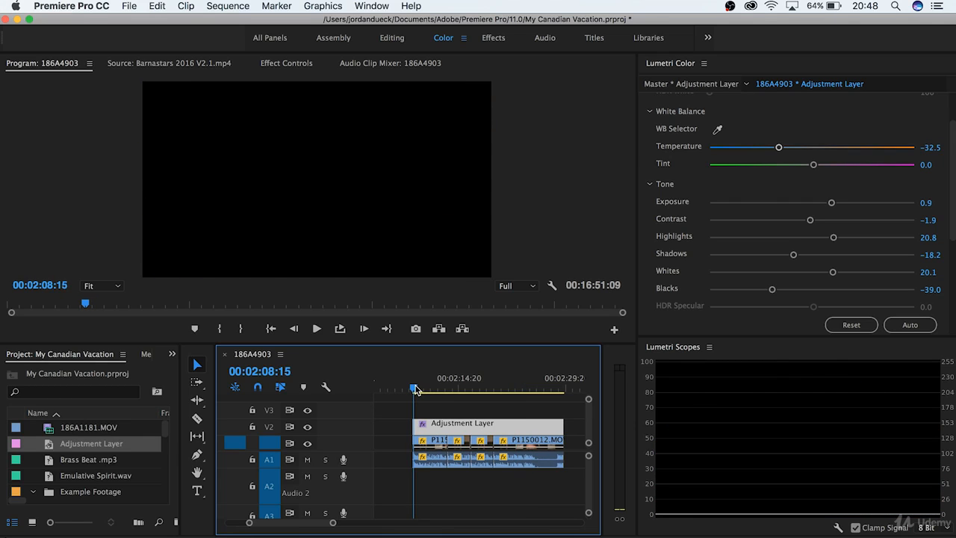